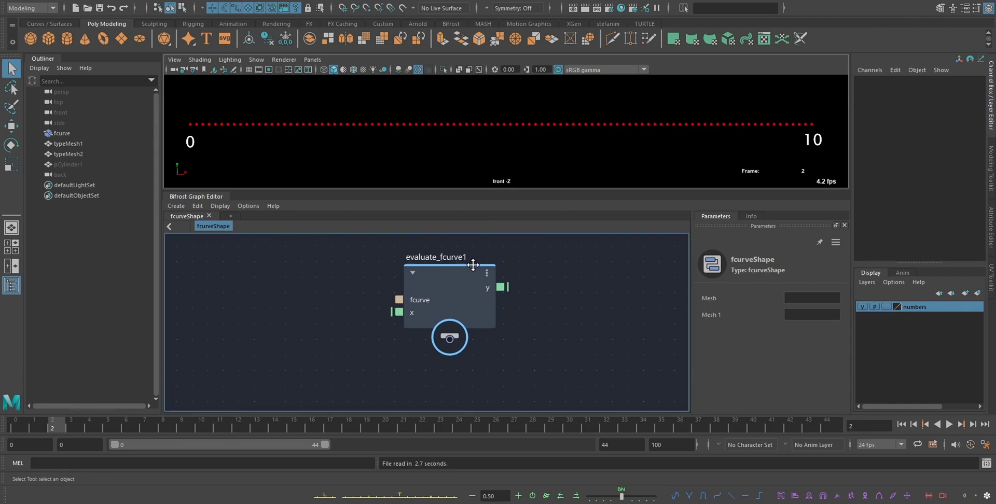
Select the evaluate_fcurve1 node and open its fcurve in a detached FCurve Editor window.
scroll(472, 267, up, 2)
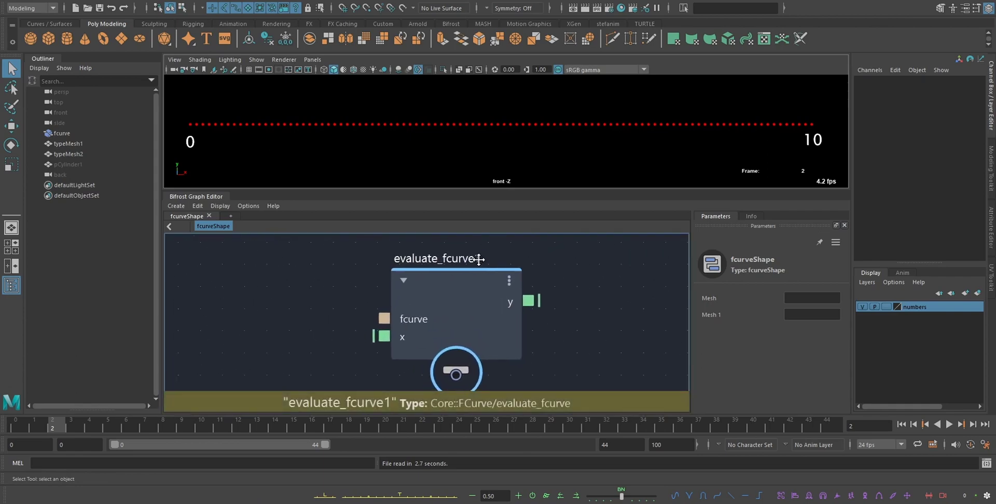
scroll(470, 258, down, 1)
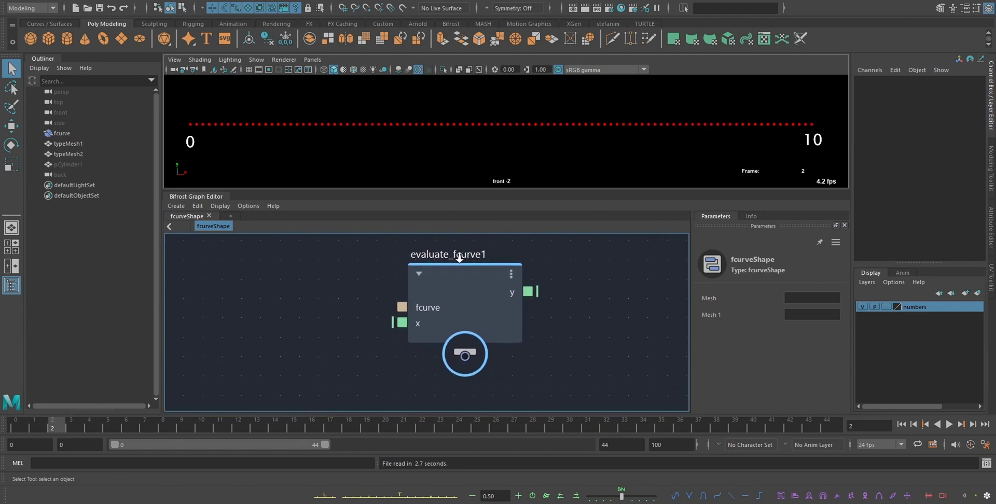
scroll(455, 258, down, 1)
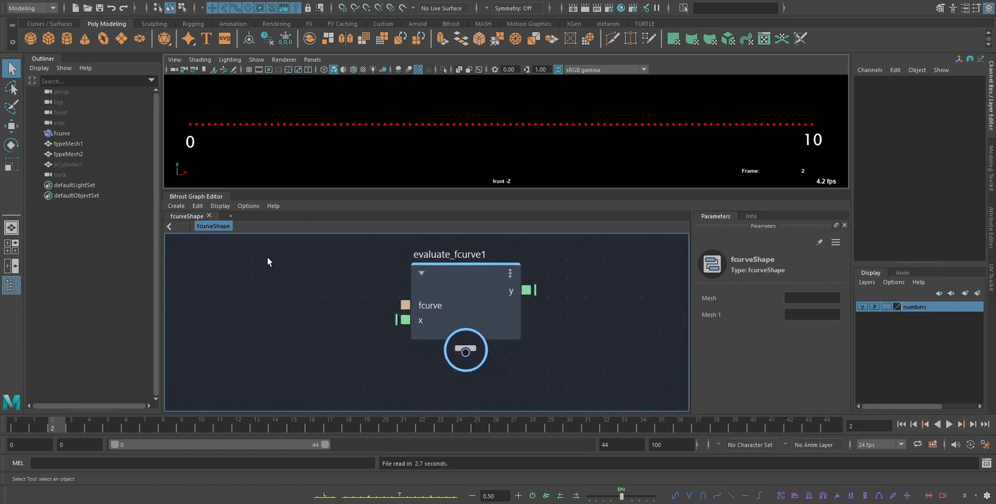
drag(456, 289, 435, 291)
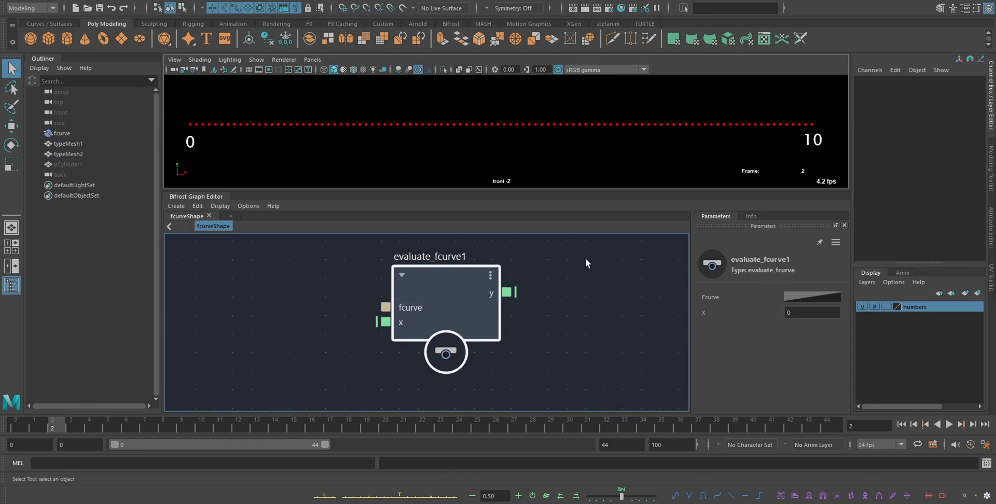
drag(475, 313, 315, 321)
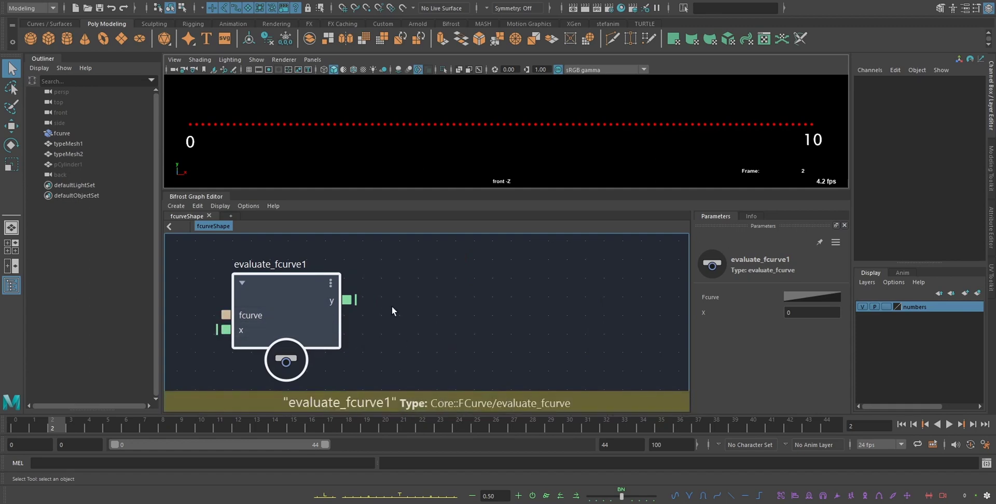
click(828, 297)
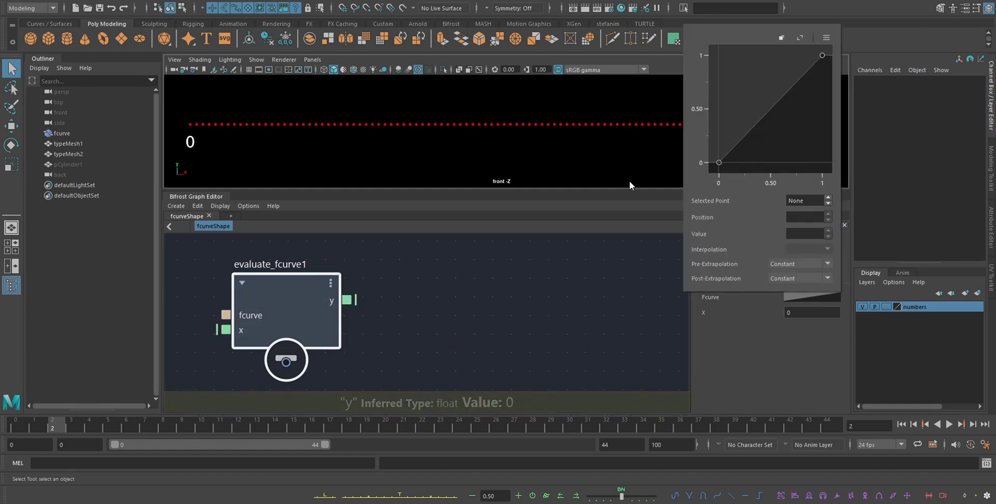
click(781, 37)
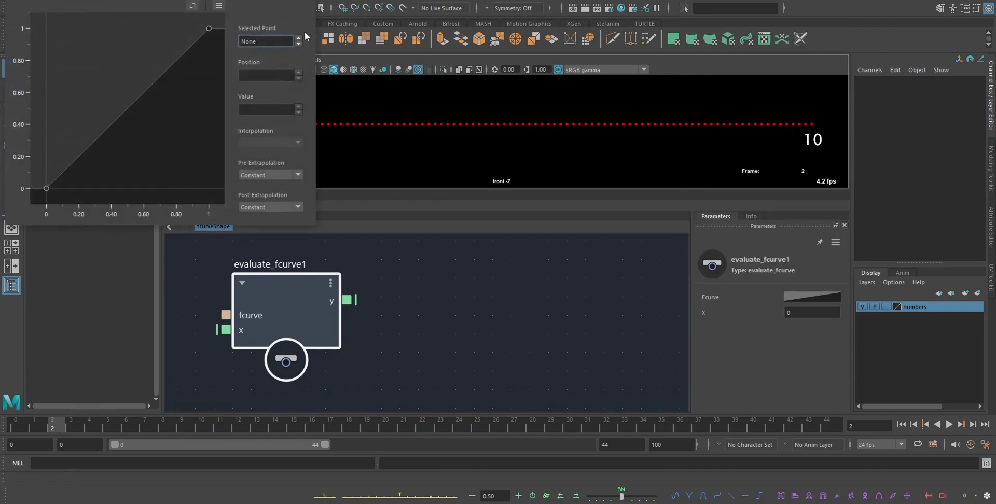
drag(179, 2, 585, 124)
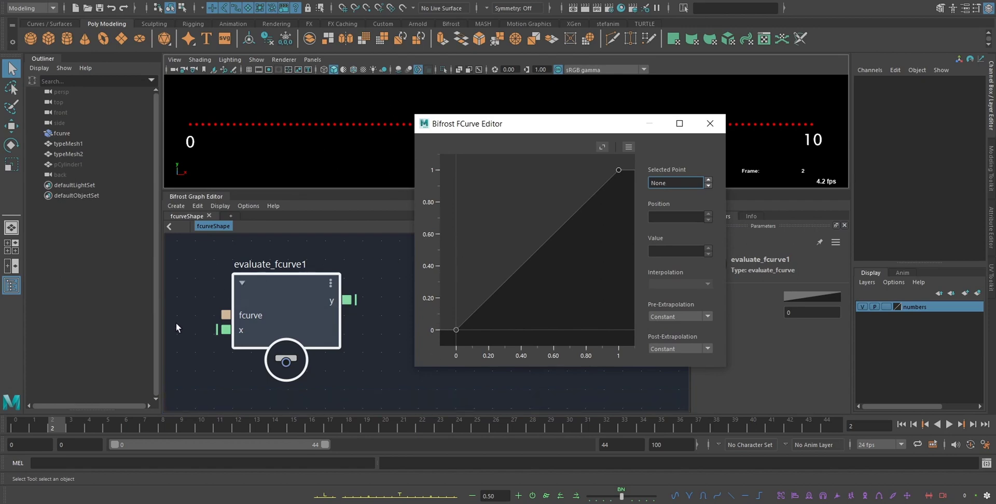
Turn on the grid display for the curve graph and close the FCurve Editor.
click(631, 147)
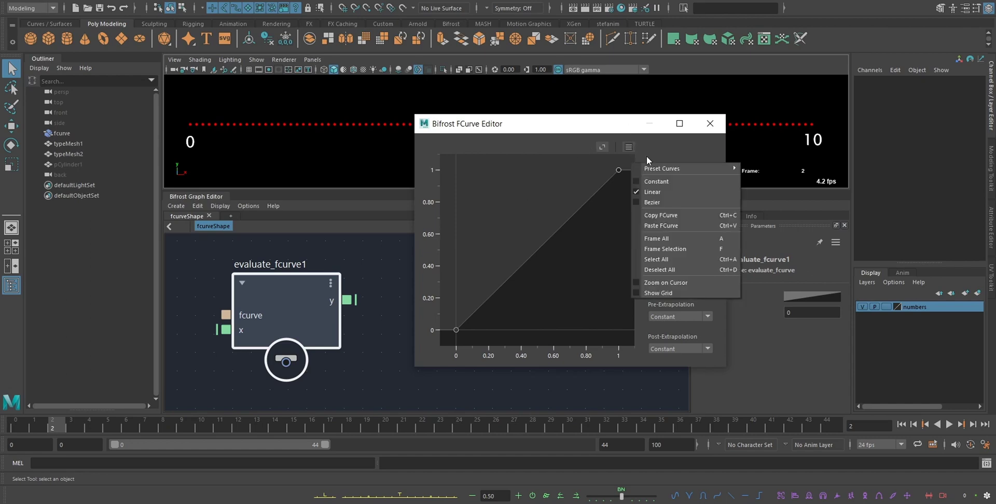
mouse_move(665, 167)
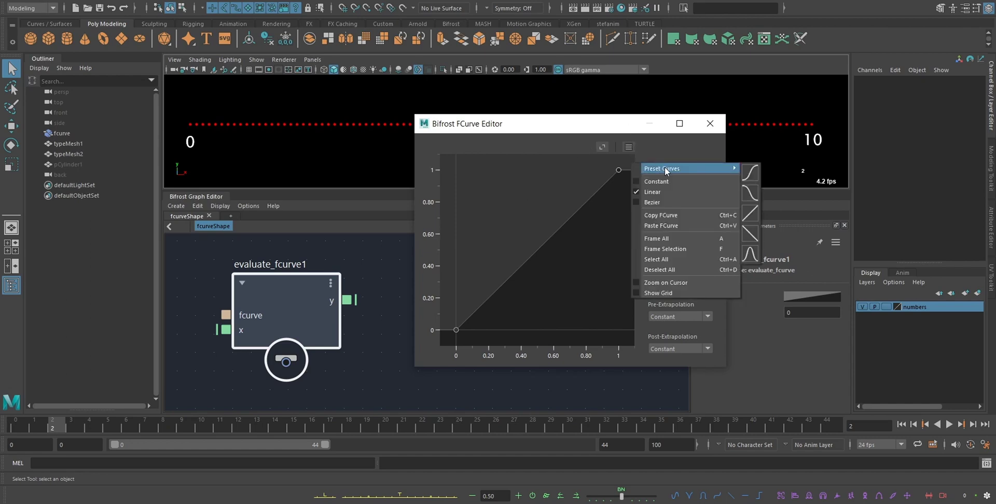
click(670, 294)
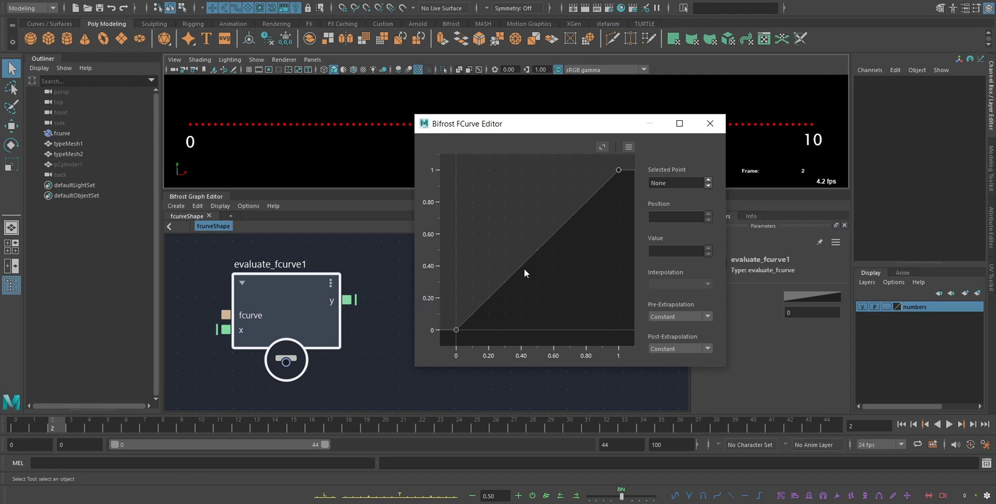
click(710, 124)
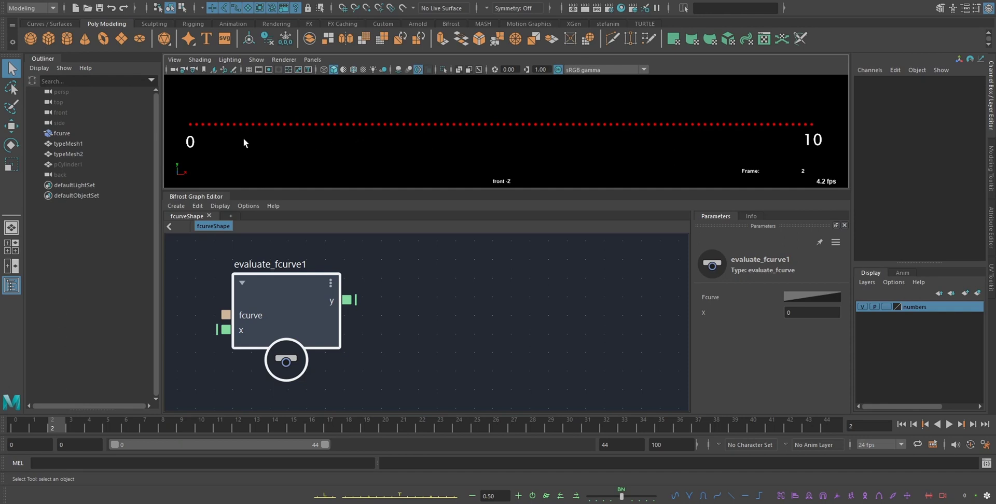
Move the evaluate_fcurve1 node into the gap between vector3_to_scalar1 and scalar_to_vector4.
click(249, 70)
click(250, 70)
scroll(405, 297, down, 3)
alt+middle_drag(443, 291, 504, 288)
scroll(486, 291, down, 1)
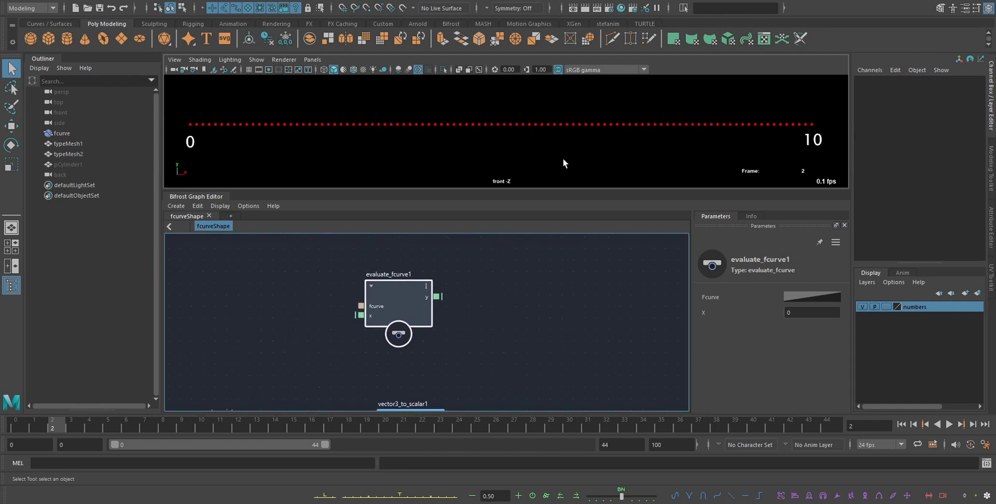
alt+middle_drag(546, 281, 563, 252)
scroll(521, 277, down, 2)
scroll(522, 278, down, 1)
scroll(493, 289, down, 1)
middle_drag(512, 296, 441, 314)
click(407, 332)
drag(407, 332, 404, 332)
drag(388, 246, 451, 313)
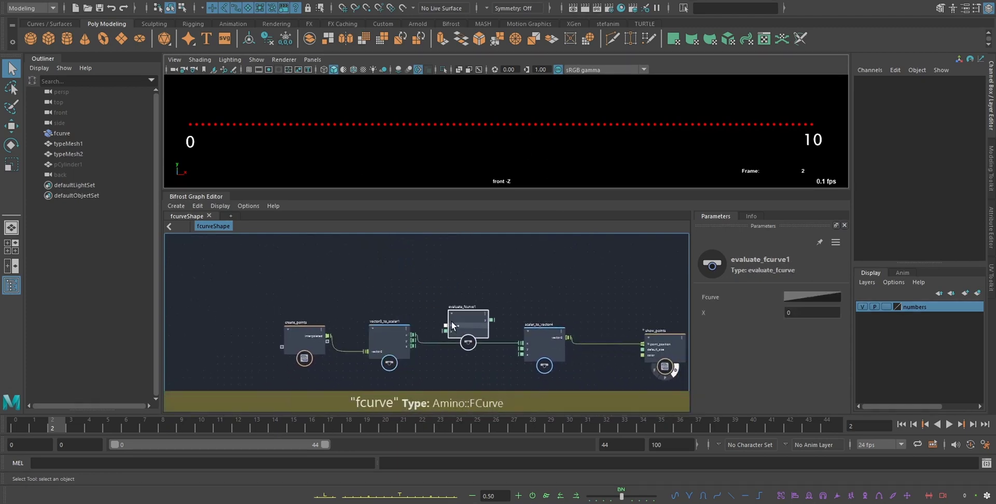
Route the x output of vector3_to_scalar1 through evaluate_fcurve1 and its y output into the x input of scalar_to_vector4.
scroll(451, 313, up, 2)
alt+middle_drag(532, 276, 502, 245)
scroll(503, 245, up, 2)
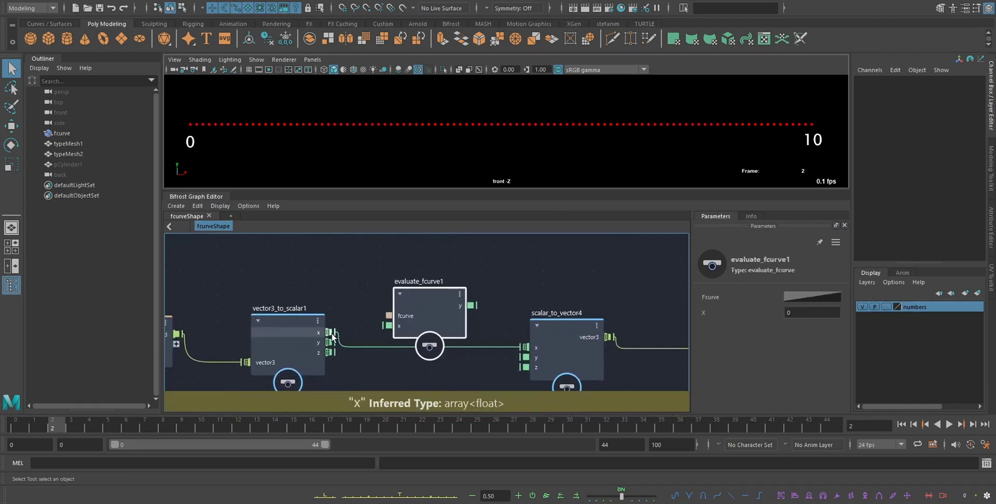
drag(329, 332, 525, 346)
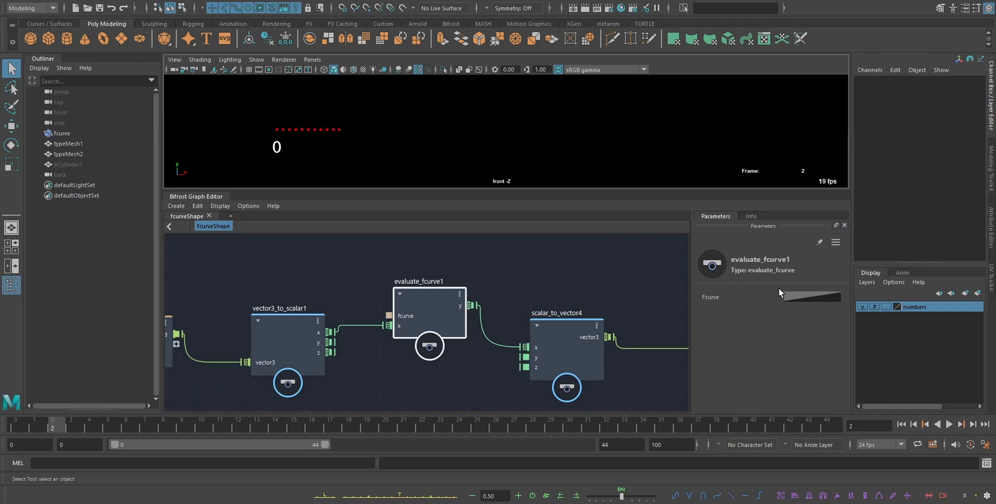
Open evaluate_fcurve1's curve in the detached editor and set its end point's position to 10.
click(794, 296)
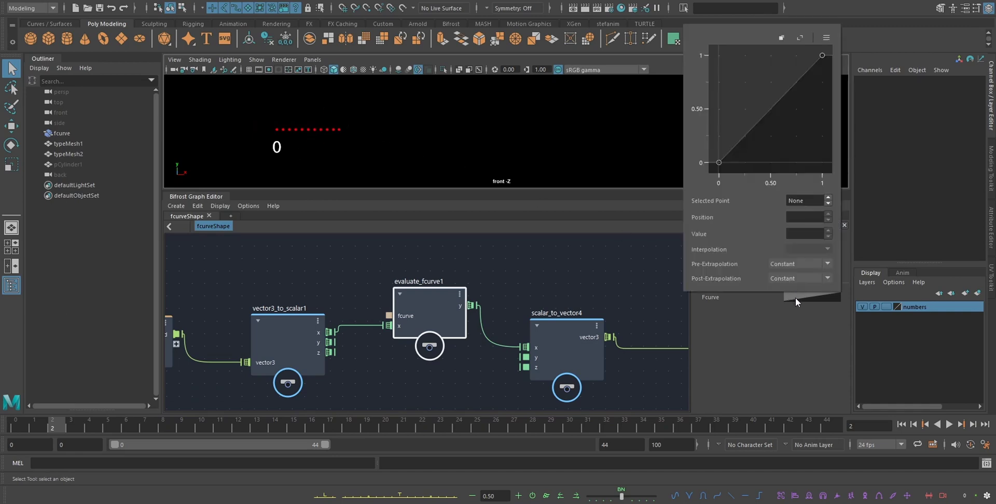
click(781, 38)
drag(583, 124, 681, 38)
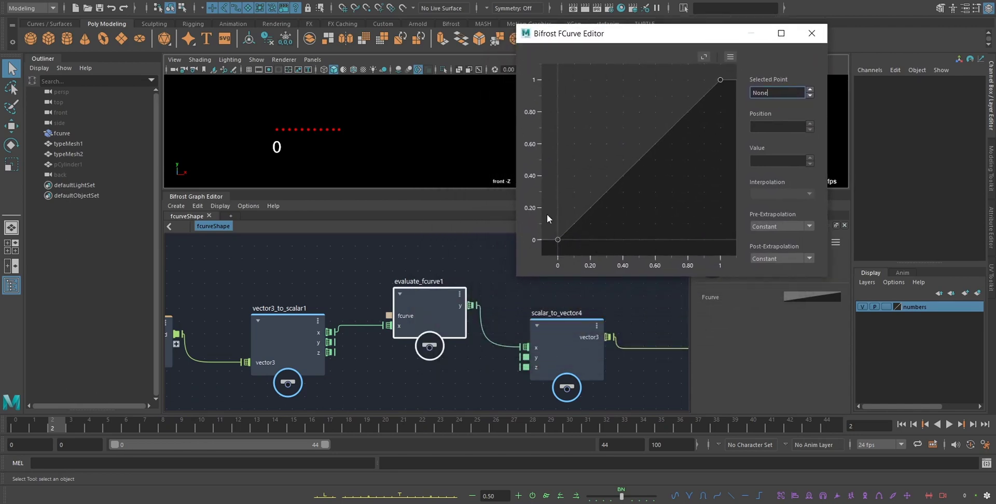
scroll(643, 101, down, 1)
drag(646, 40, 600, 193)
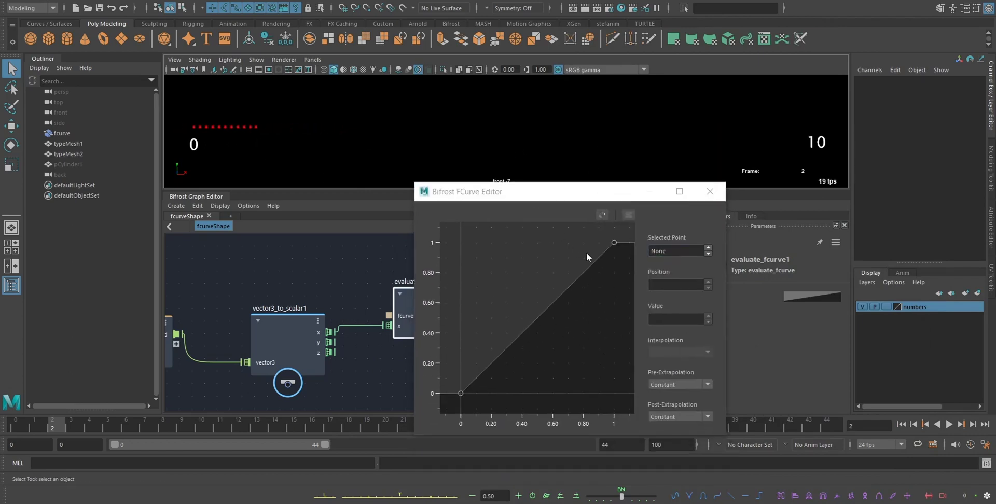
click(614, 243)
key(f)
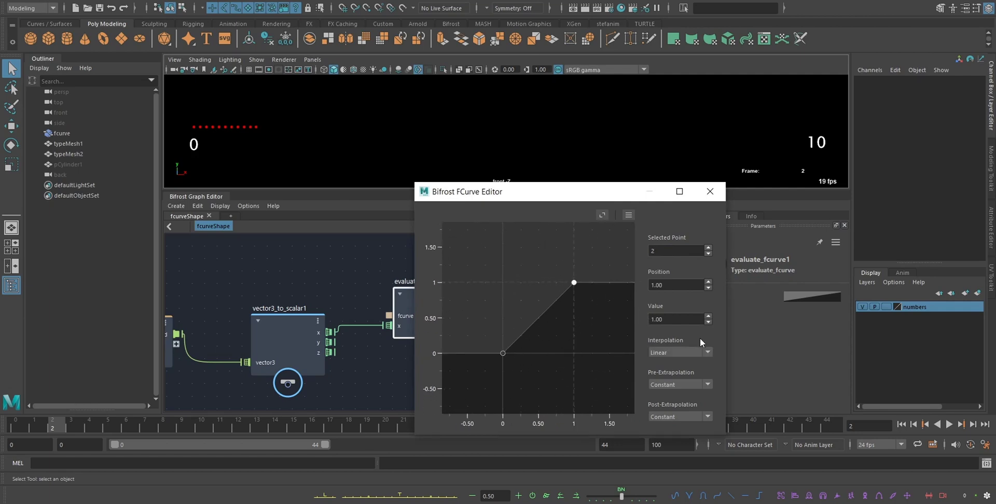
double_click(674, 285)
text(10)
key(Return)
click(563, 273)
key(f)
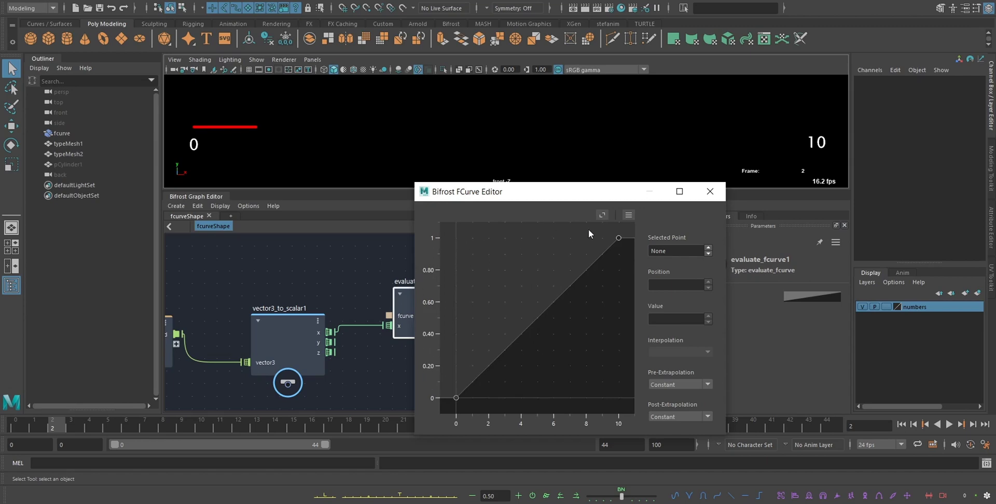
Set the value of the curve's end point to 5 and frame the whole curve.
click(619, 238)
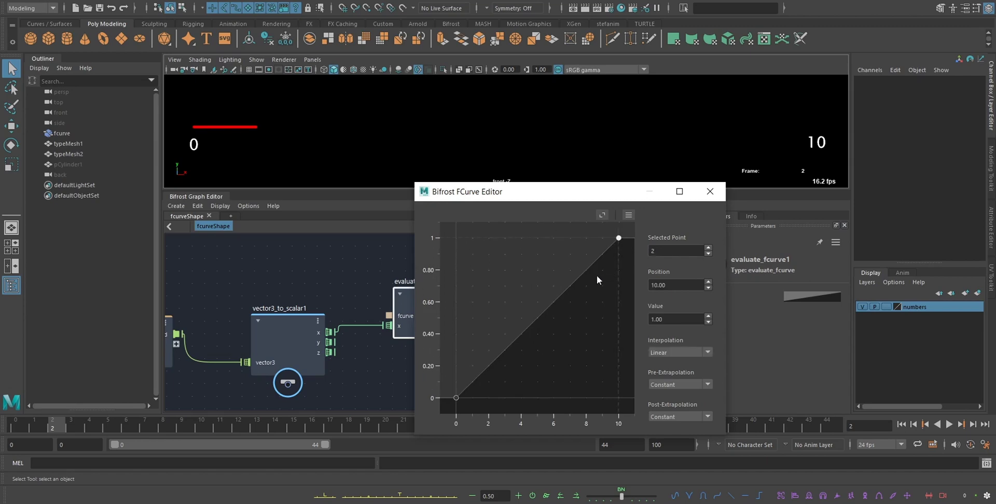
scroll(578, 280, down, 3)
double_click(670, 319)
text(5)
key(Return)
click(578, 295)
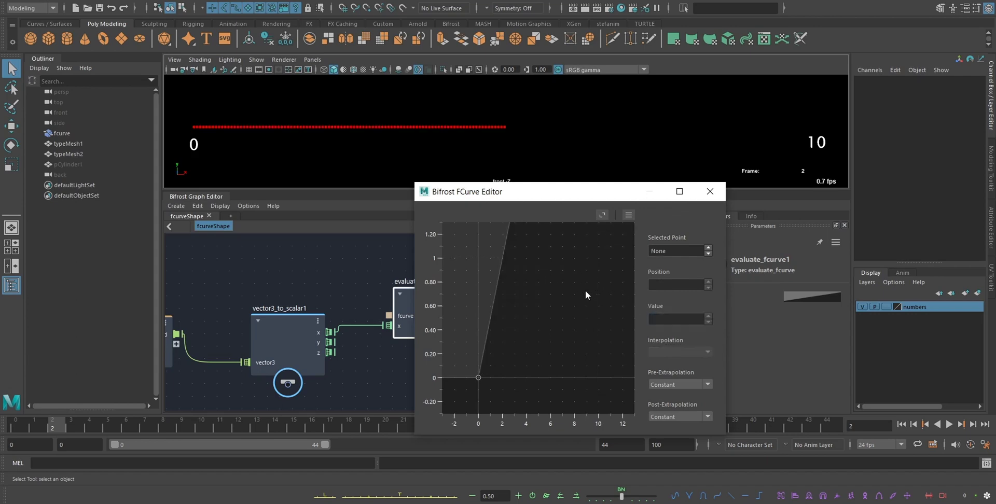
key(a)
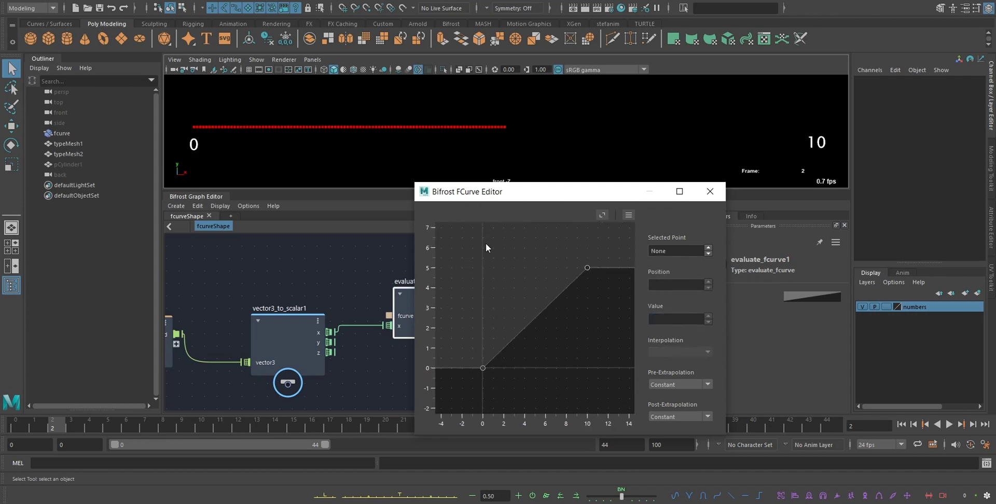
Change both curve points to Bezier interpolation and pull the end point's tangent handle to about position 2 for a rounded ease-out shape.
drag(481, 244, 631, 433)
click(687, 355)
click(675, 366)
click(577, 282)
click(587, 269)
drag(584, 274, 505, 275)
alt+middle_drag(310, 129, 378, 132)
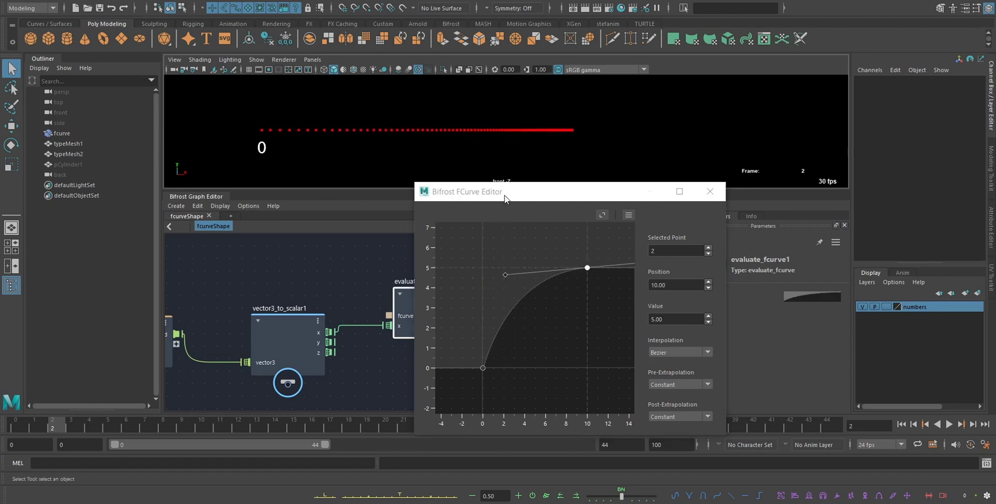
Close the curve editor, move evaluate_fcurve1 below the wire, and connect vector3_to_scalar1's x directly to scalar_to_vector4's x.
drag(506, 199, 617, 332)
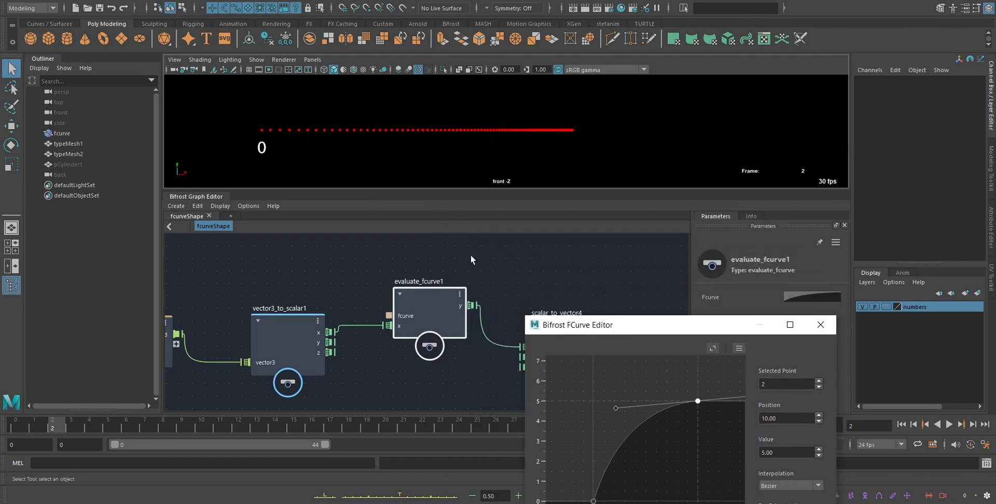
alt+middle_drag(497, 291, 458, 264)
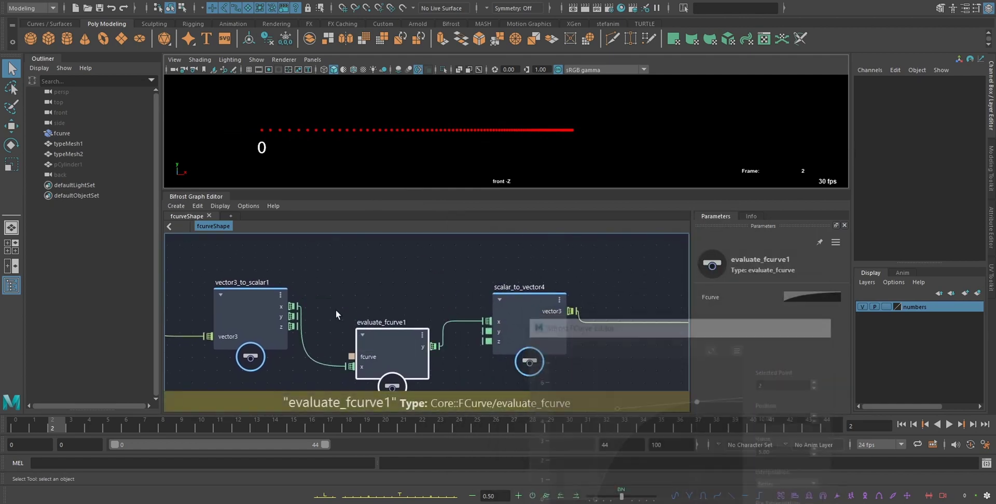
drag(292, 306, 488, 321)
alt+right_drag(511, 136, 462, 138)
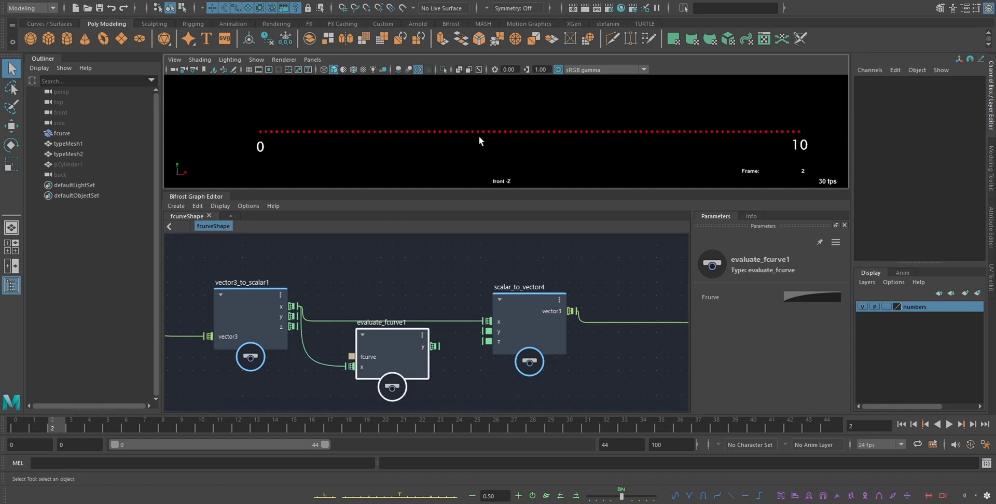
alt+middle_drag(493, 135, 474, 135)
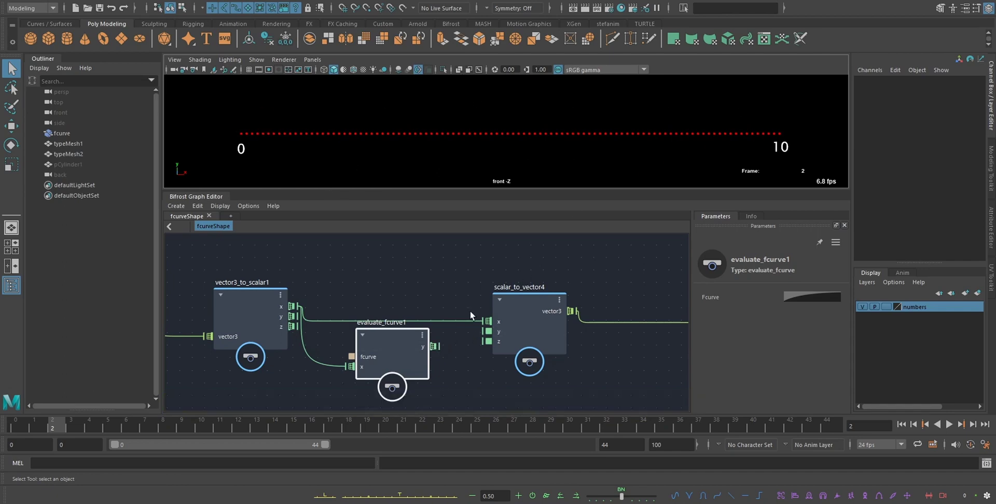
Apply the rising linear preset to evaluate_fcurve1's curve and connect the node's y output to scalar_to_vector4's y input.
click(788, 297)
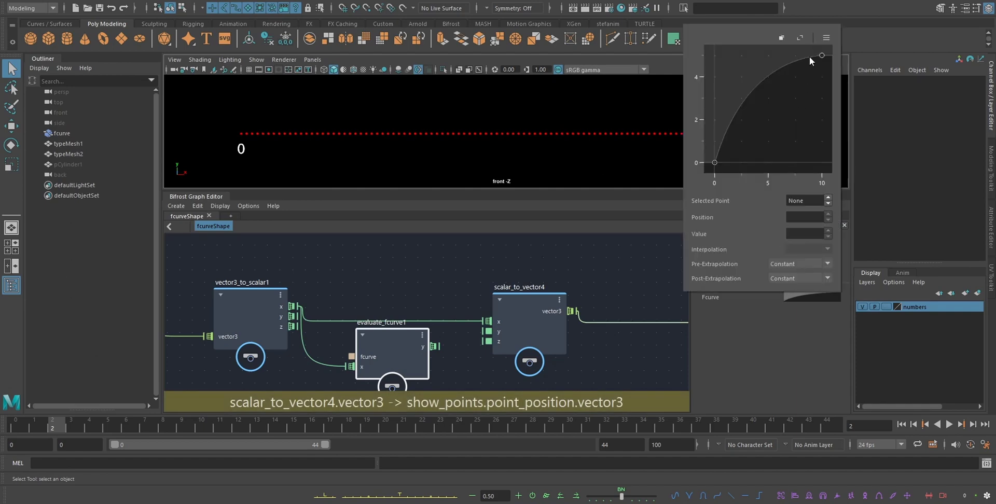
click(826, 37)
mouse_move(935, 61)
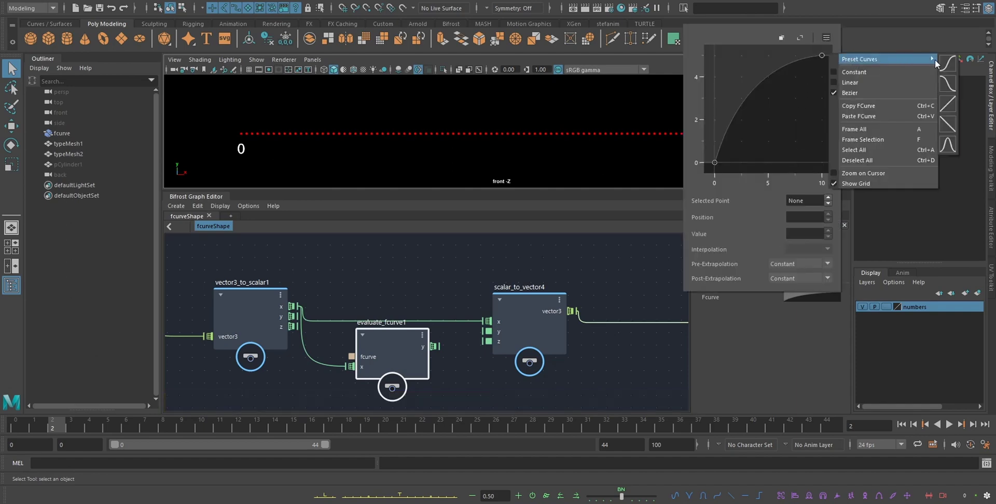
click(948, 104)
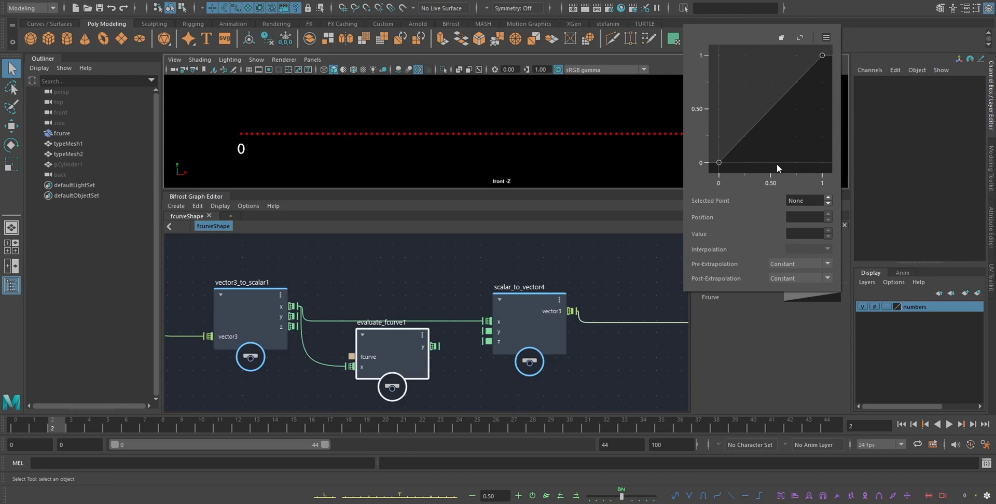
click(418, 357)
drag(431, 352, 490, 330)
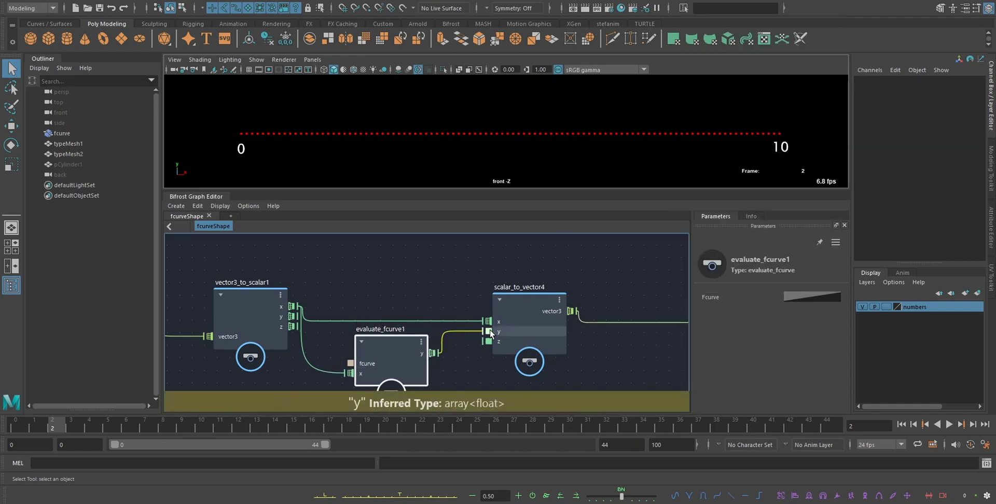
Open evaluate_fcurve1's curve in a separate editor window and set its post-extrapolation to Cycle.
click(833, 297)
click(784, 37)
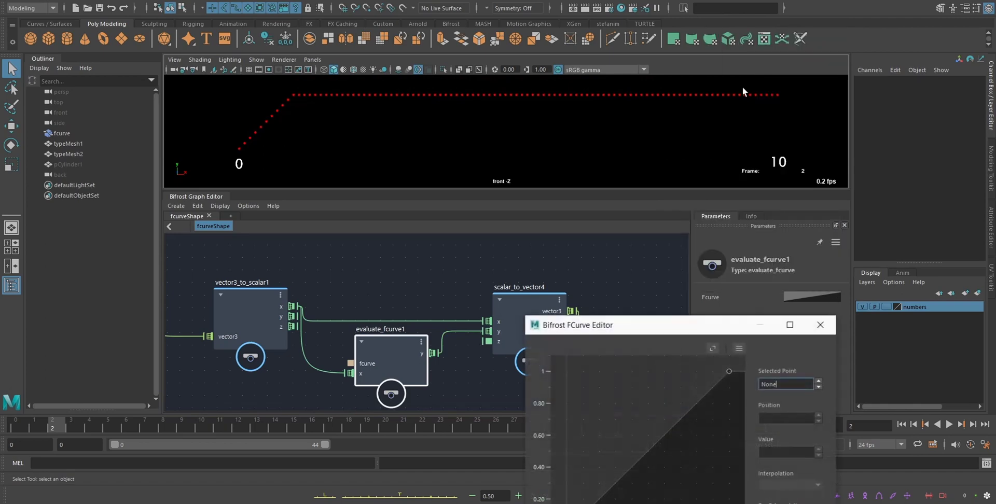
scroll(674, 291, down, 5)
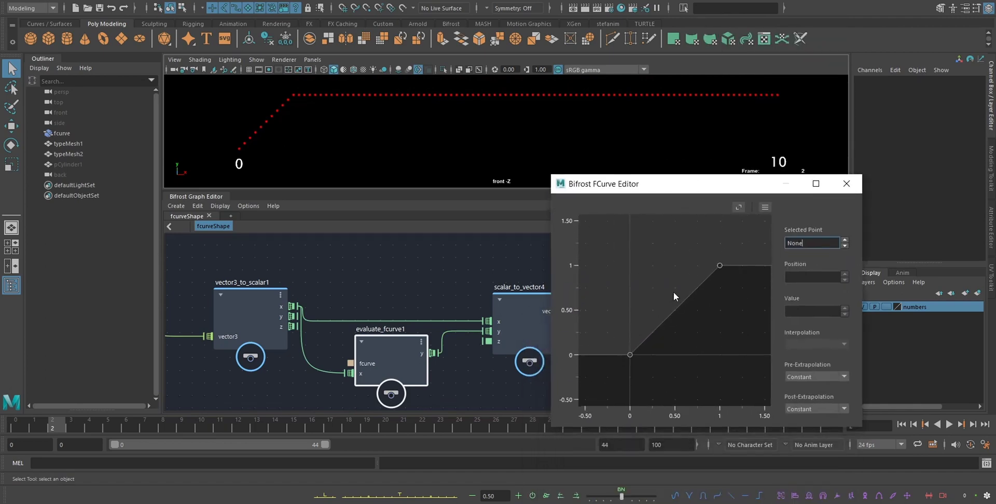
scroll(634, 293, down, 1)
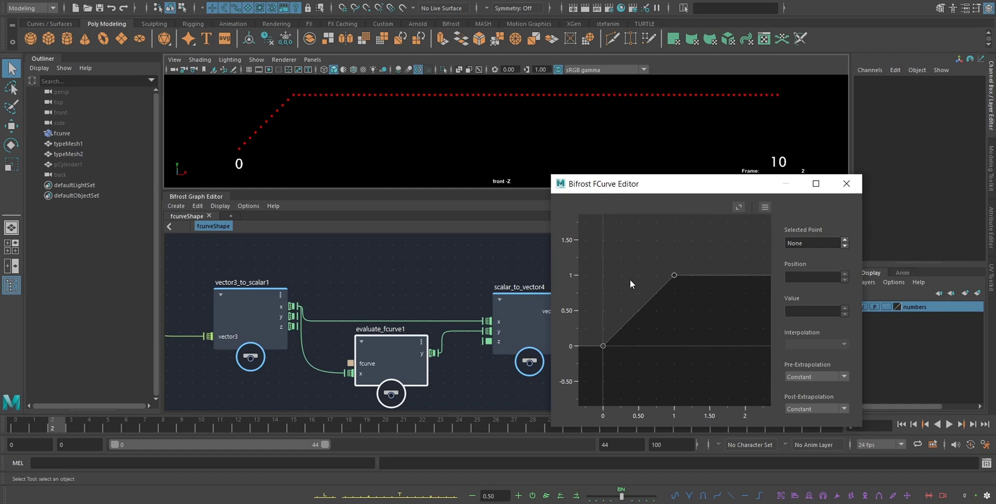
click(811, 406)
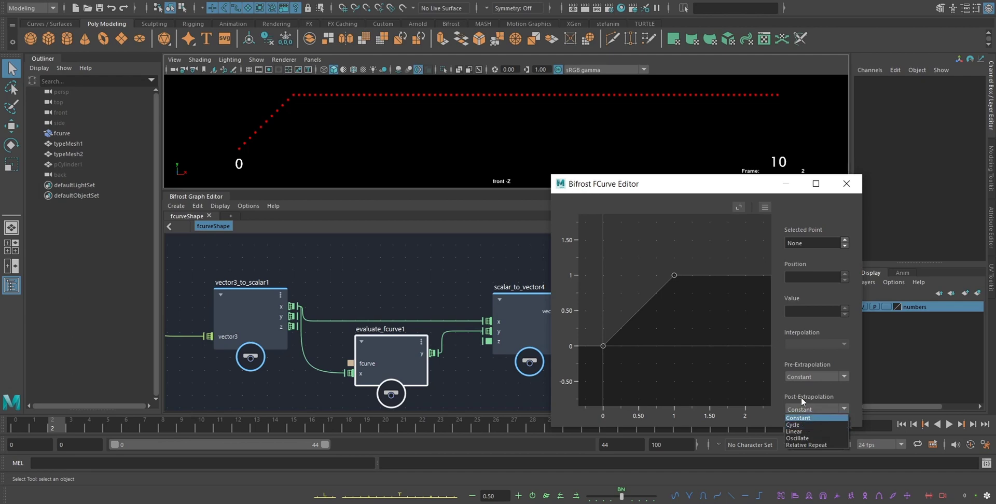
click(794, 425)
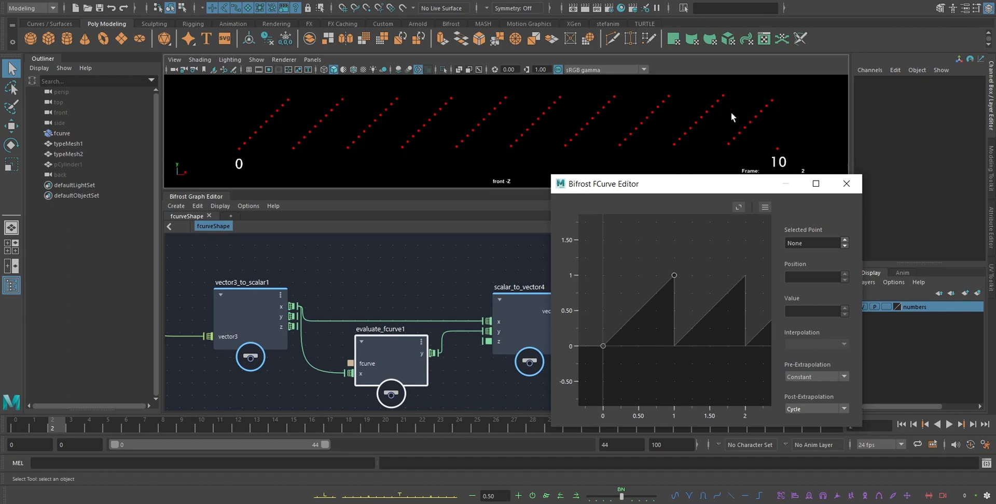
Switch the curve's post-extrapolation to Oscillate for a back-and-forth zigzag of points.
scroll(706, 352, down, 2)
click(802, 408)
click(806, 437)
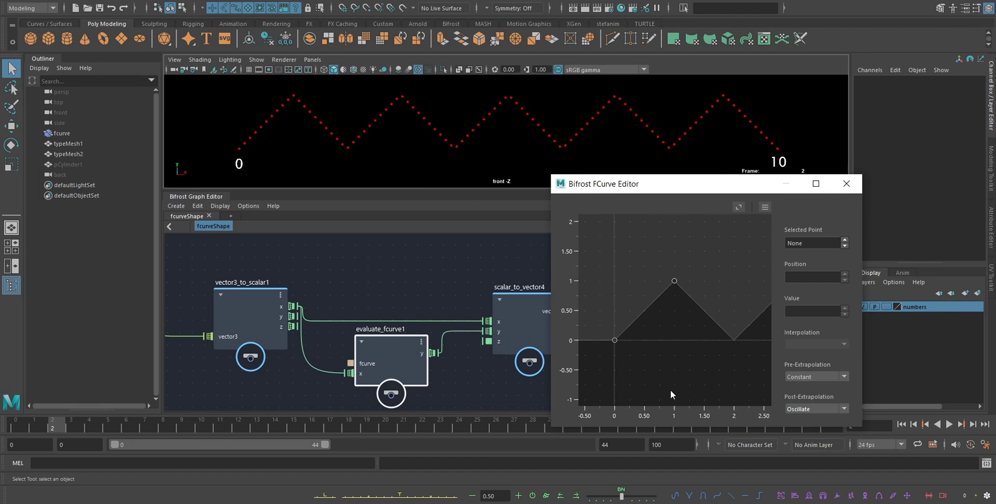
Set the post-extrapolation to Linear and tilt the end point's outgoing tangent slightly upward.
click(810, 413)
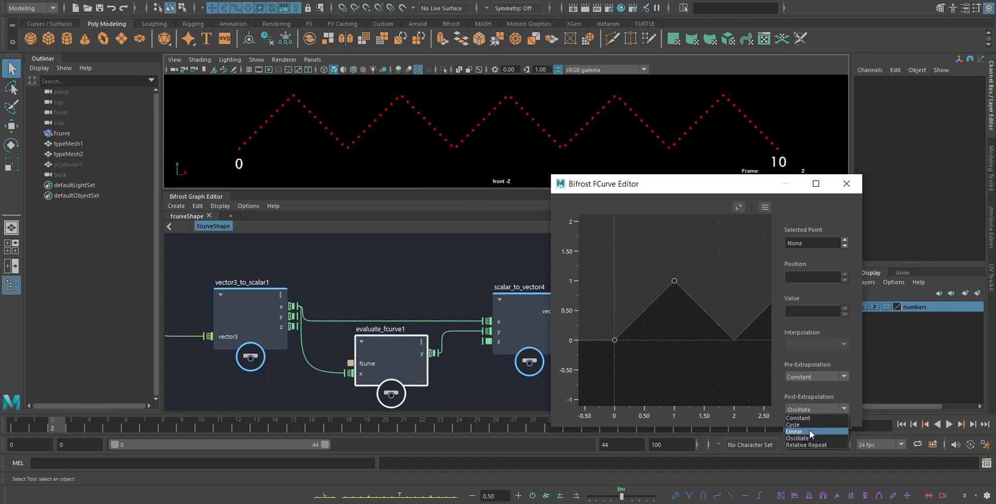
click(811, 435)
key(f)
mouse_move(686, 273)
mouse_down()
mouse_move(664, 300)
mouse_move(682, 269)
mouse_up()
key(f)
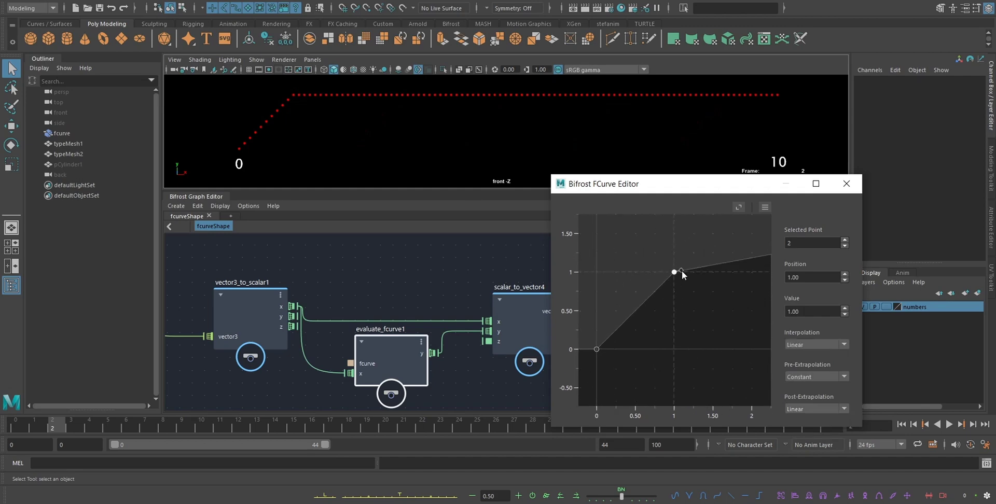
alt+right_drag(468, 152, 384, 132)
alt+middle_drag(384, 131, 351, 142)
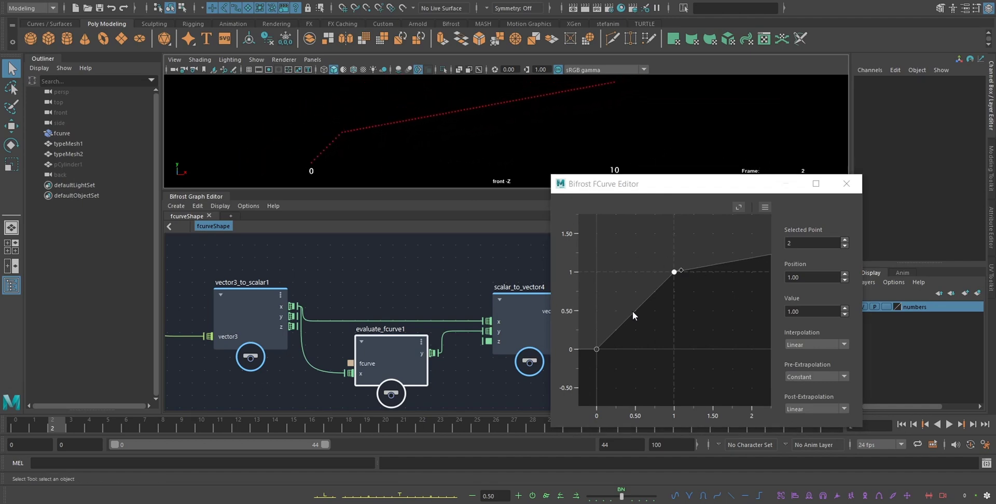
Add a curve point at about position 0.61 and value 0.28, and set the post-extrapolation to Relative Repeat.
drag(633, 311, 644, 328)
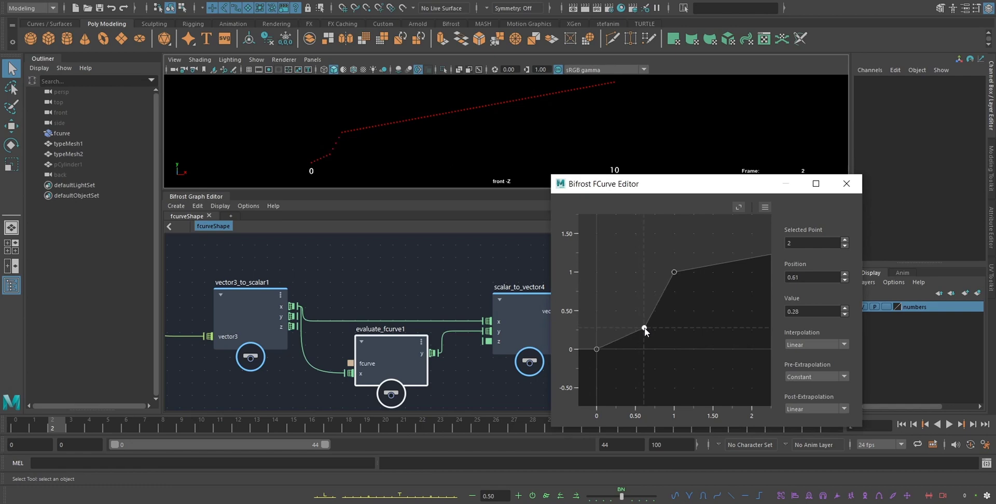
click(805, 409)
click(814, 445)
scroll(434, 151, down, 2)
alt+middle_drag(440, 129, 431, 151)
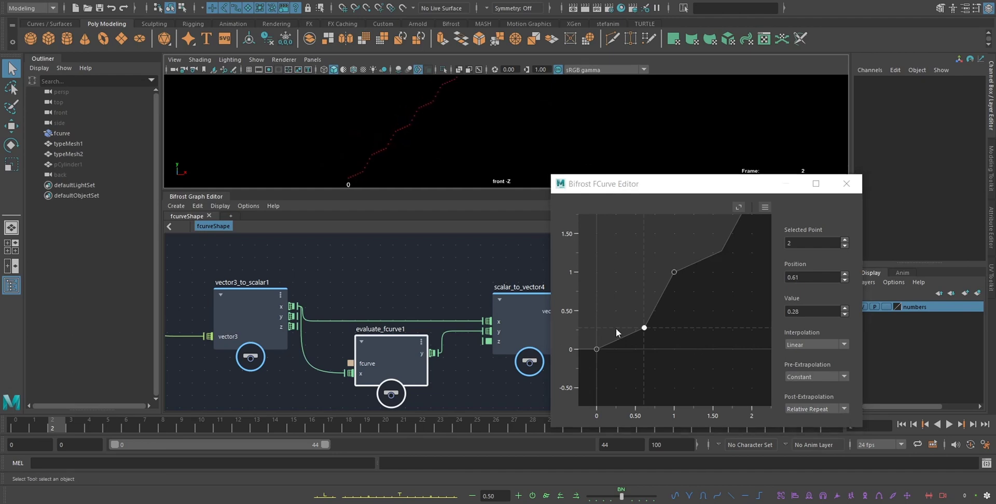
alt+middle_drag(462, 122, 460, 151)
alt+right_drag(460, 151, 391, 109)
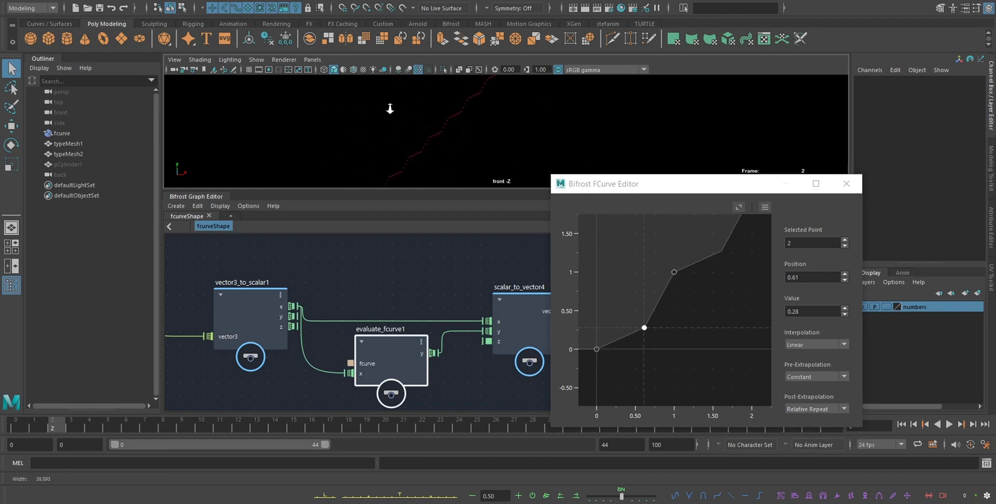
click(829, 407)
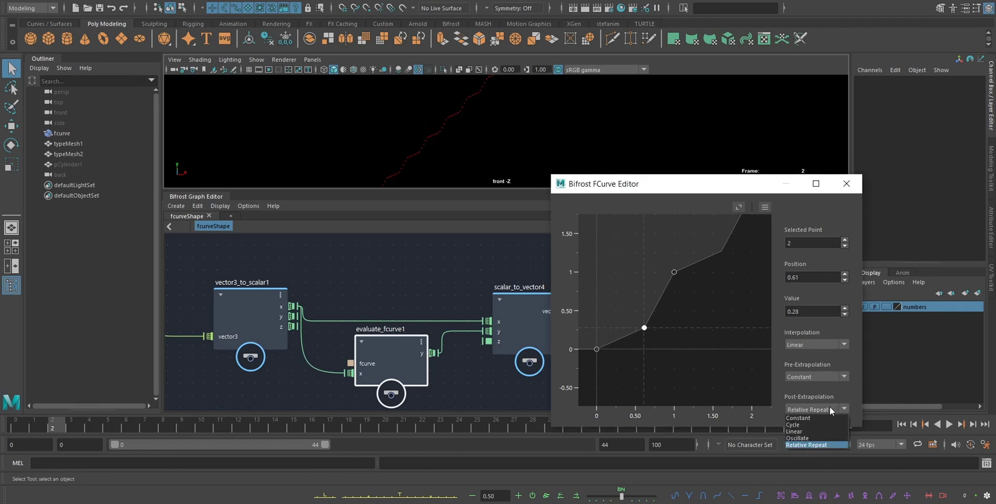
click(829, 407)
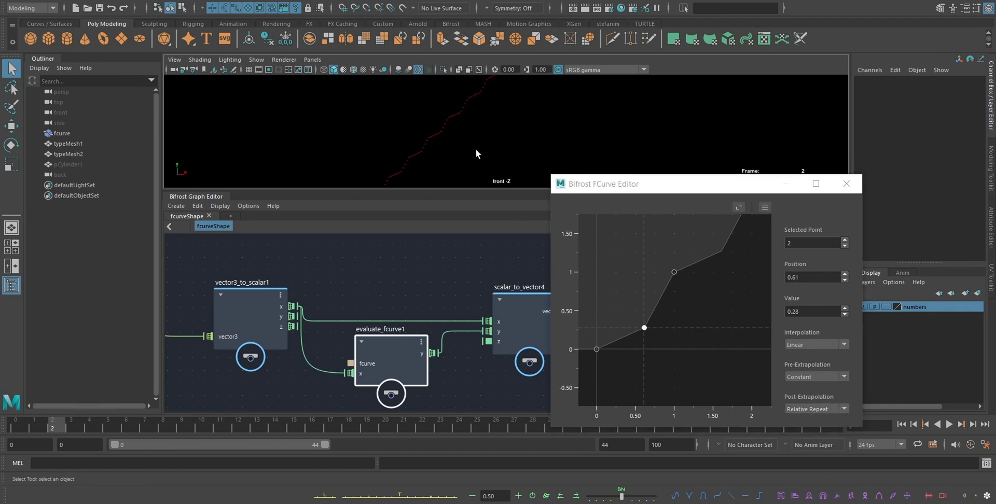
Set all three curve points to Constant interpolation for a stepped shape and move the curve editor out of the way.
click(725, 381)
click(828, 347)
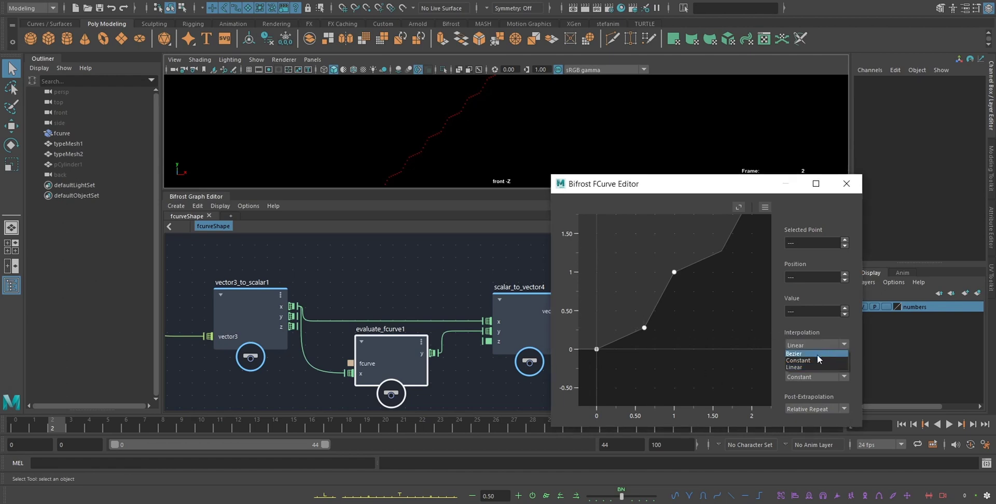
click(819, 362)
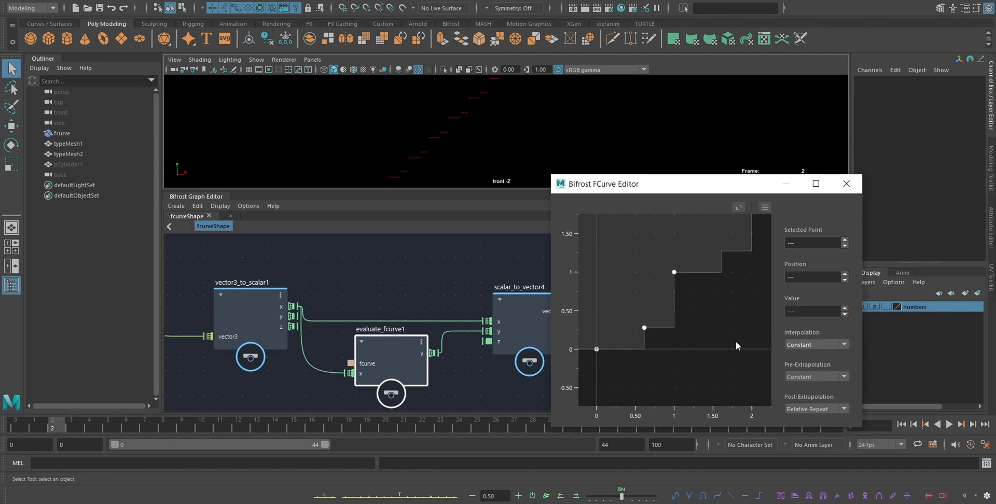
scroll(475, 150, down, 1)
alt+middle_drag(474, 149, 434, 138)
drag(687, 189, 660, 490)
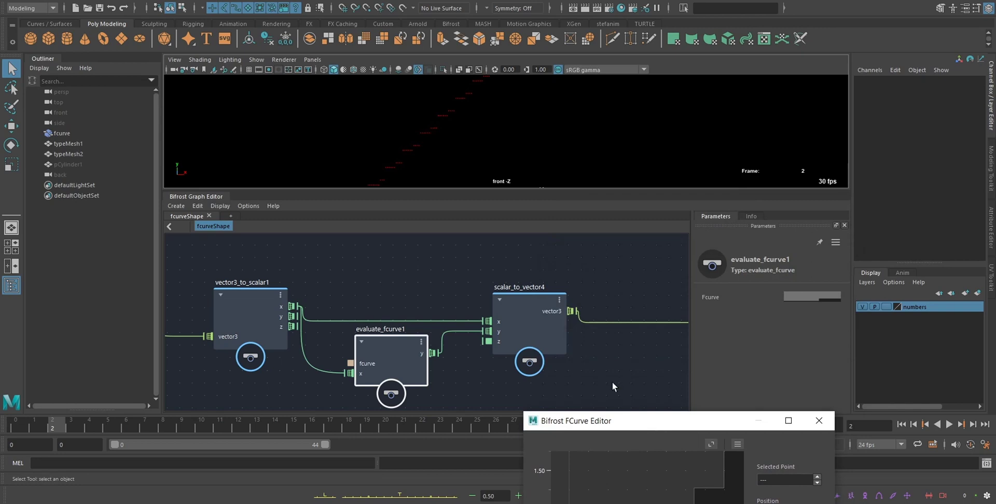
Show the hidden pCylinder1 and examine it in the perspective view.
click(612, 283)
scroll(615, 282, down, 3)
scroll(611, 285, down, 2)
alt+middle_drag(611, 285, 432, 283)
middle_drag(527, 322, 567, 297)
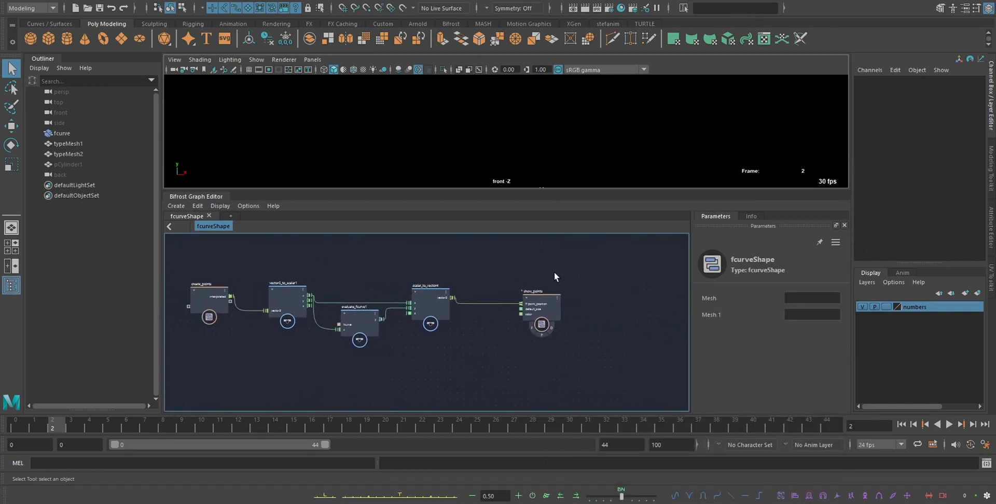
click(61, 166)
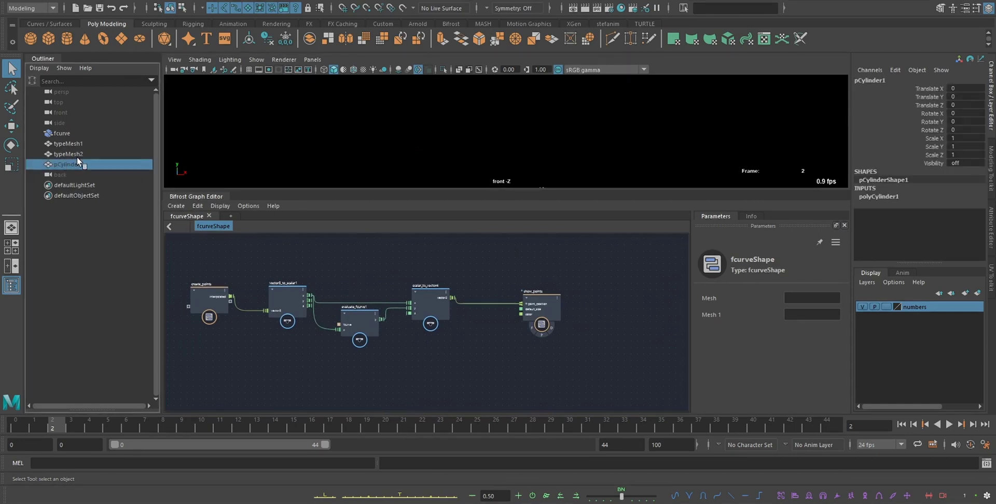
key(shift+h)
alt+drag(463, 126, 448, 183)
alt+middle_drag(448, 183, 522, 168)
alt+right_drag(522, 168, 685, 275)
alt+middle_drag(433, 130, 560, 135)
alt+right_drag(560, 136, 467, 124)
alt+middle_drag(525, 120, 436, 121)
alt+right_drag(436, 121, 358, 107)
alt+drag(497, 114, 496, 86)
alt+middle_drag(501, 117, 509, 136)
alt+drag(508, 132, 548, 126)
alt+middle_drag(549, 128, 549, 132)
alt+right_drag(549, 131, 569, 154)
alt+middle_drag(556, 156, 557, 153)
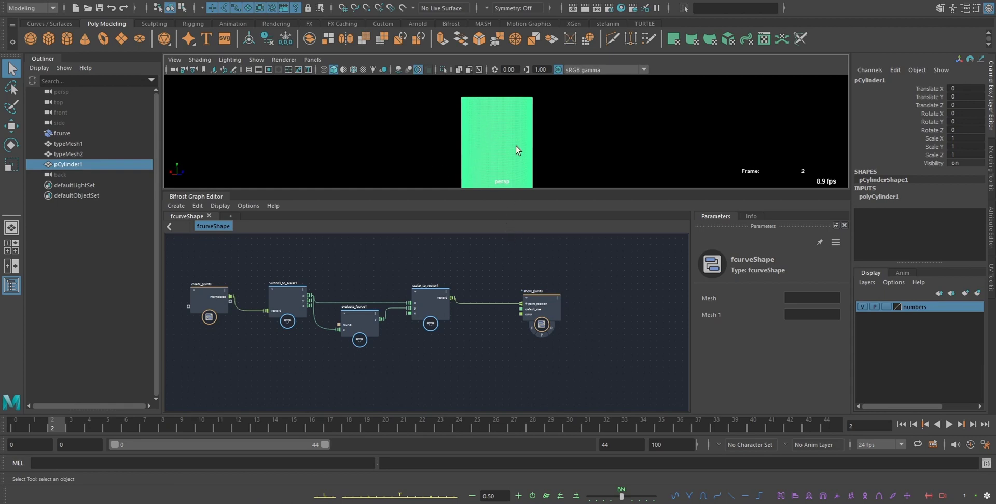
scroll(515, 139, down, 2)
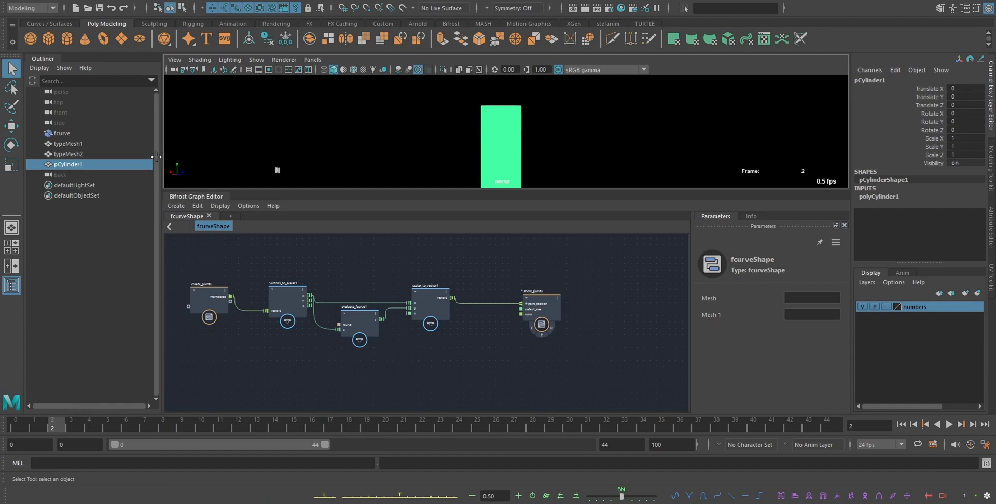
Hide pCylinder1, connect update_mesh_normals1's out_mesh to output1, and enlarge the viewport above the graph.
key(ctrl+h)
middle_drag(462, 372, 337, 267)
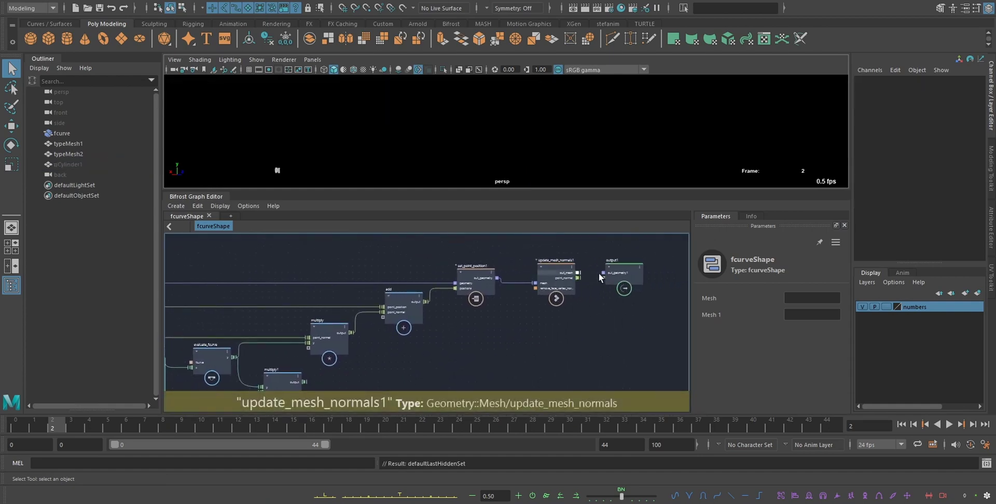
drag(578, 273, 603, 273)
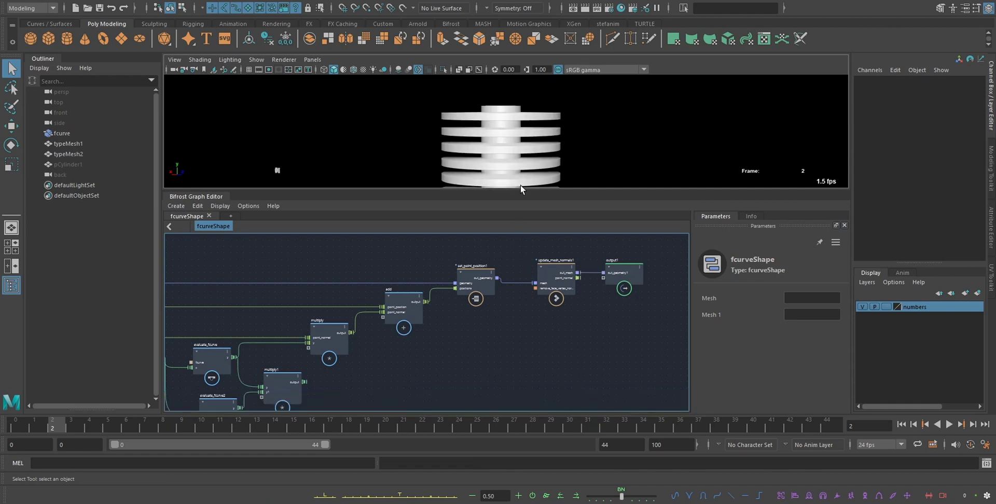
drag(521, 191, 529, 240)
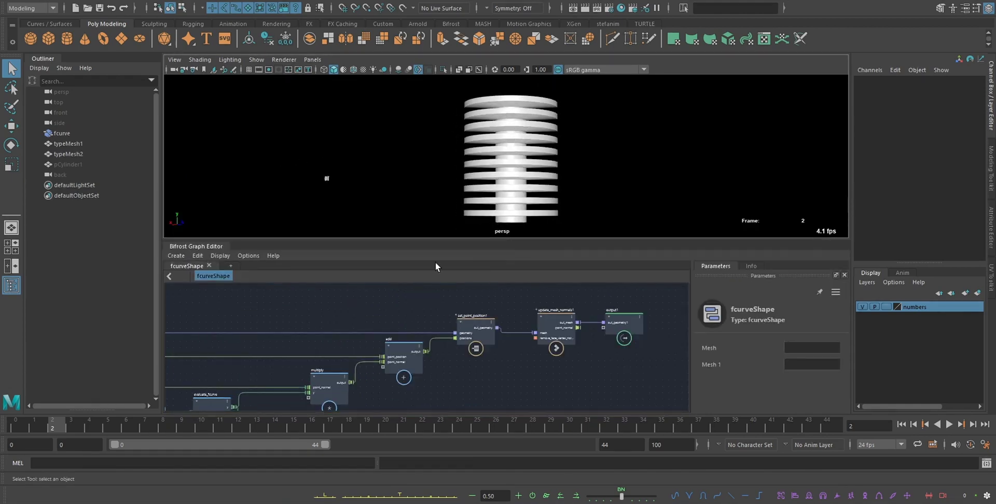
Open the evaluate_fcurve node's curve in a separate editor window beside the displaced cylinder and show several of its cycles.
middle_drag(394, 332, 463, 282)
middle_drag(427, 363, 503, 338)
click(360, 335)
click(819, 347)
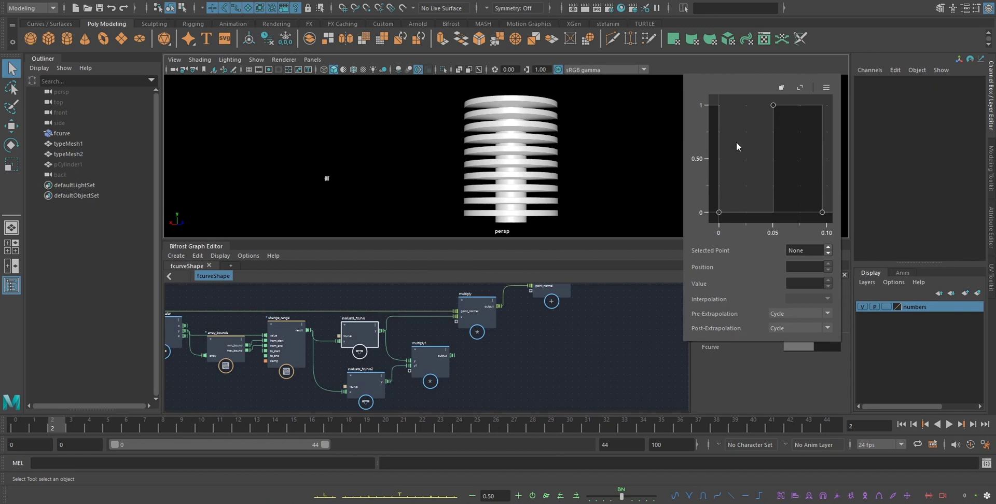
click(528, 155)
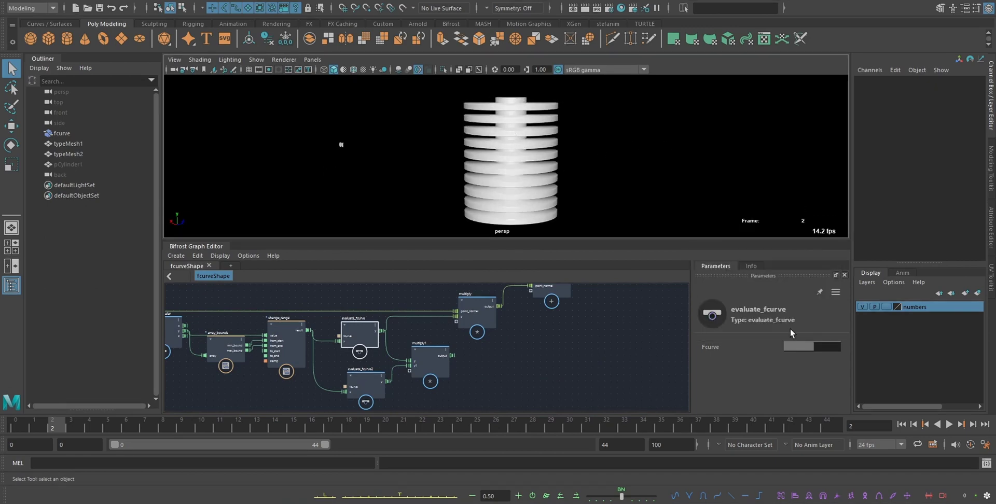
click(809, 349)
click(778, 89)
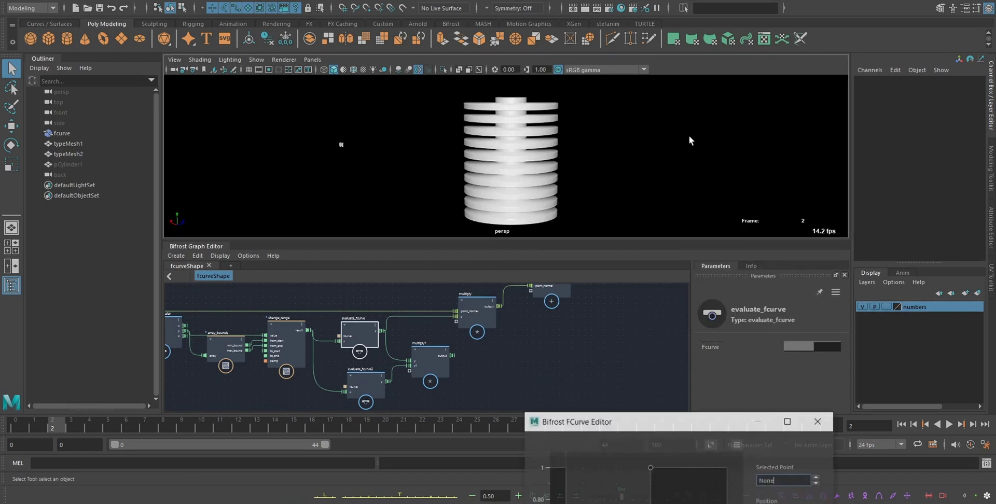
drag(682, 421, 790, 128)
alt+drag(488, 153, 503, 150)
scroll(751, 244, down, 4)
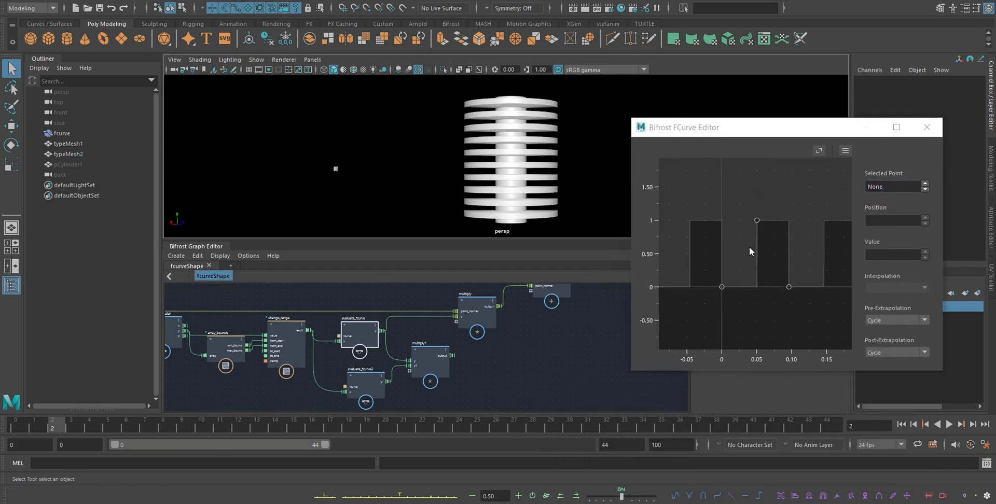
scroll(745, 233, down, 5)
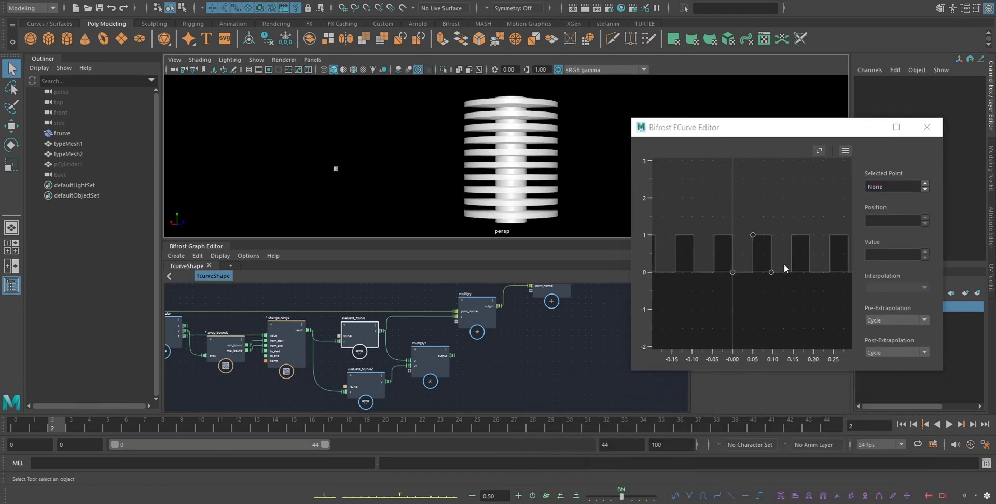
Slide the curve's end point along the position axis, first out to about 0.15 and back to about 0.07.
middle_drag(776, 256, 745, 251)
drag(745, 266, 764, 268)
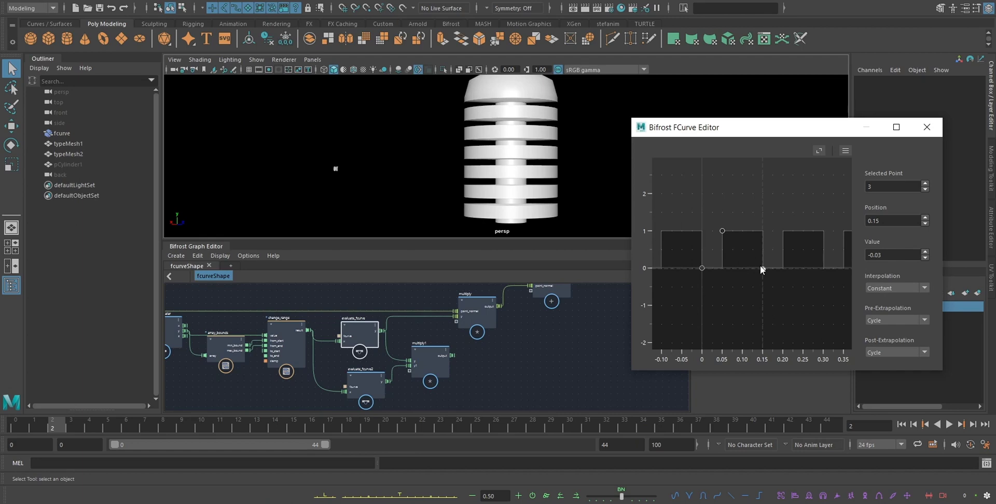
drag(762, 267, 731, 267)
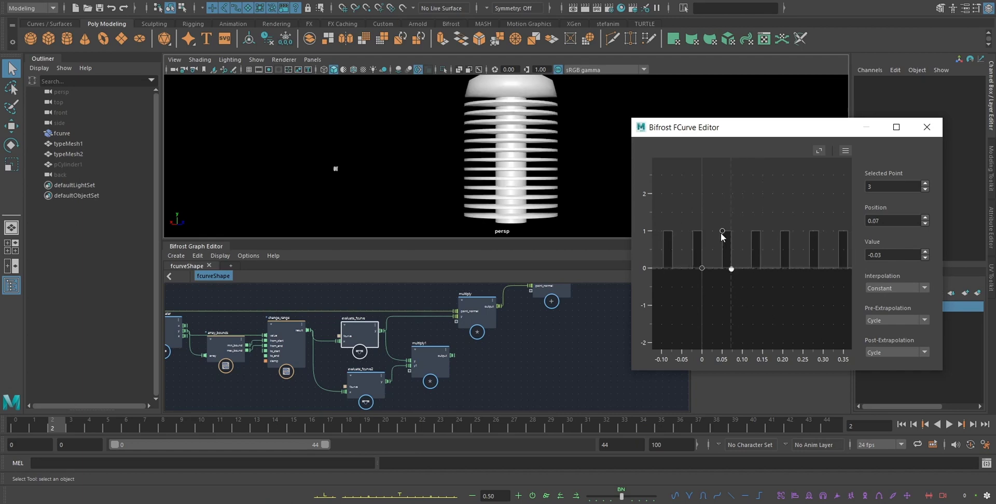
Move the curve's middle point to about position 0.03 at value 1 to thicken the cylinder's rings.
drag(721, 231, 717, 232)
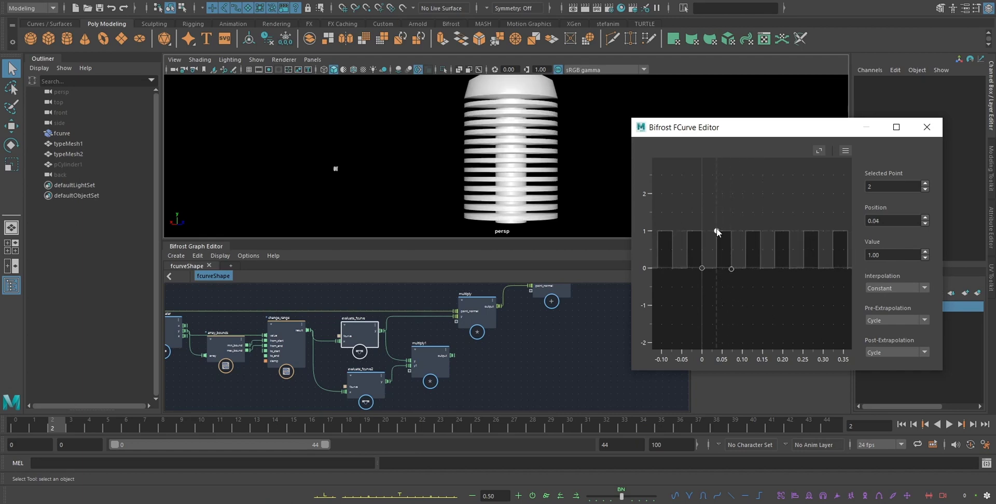
alt+drag(535, 198, 541, 152)
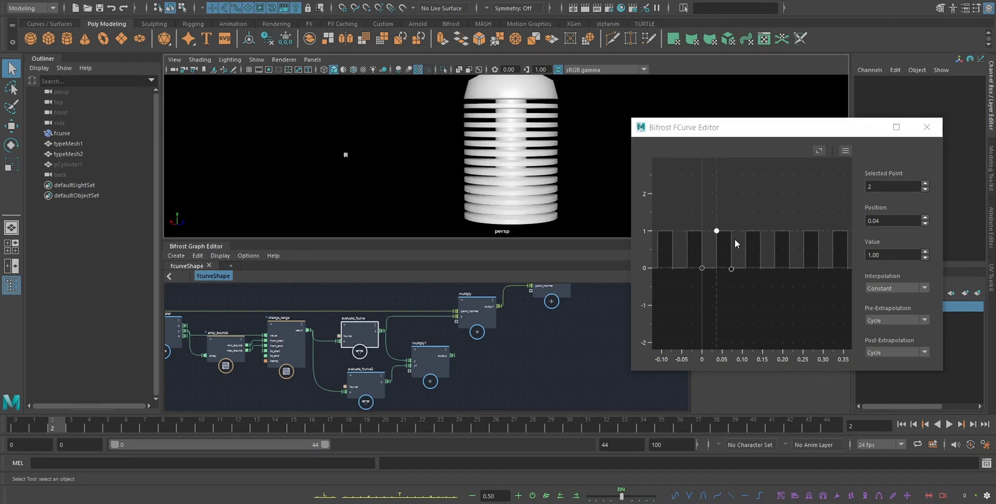
click(755, 238)
mouse_move(716, 231)
mouse_down()
mouse_move(718, 254)
mouse_move(714, 230)
mouse_up()
click(711, 204)
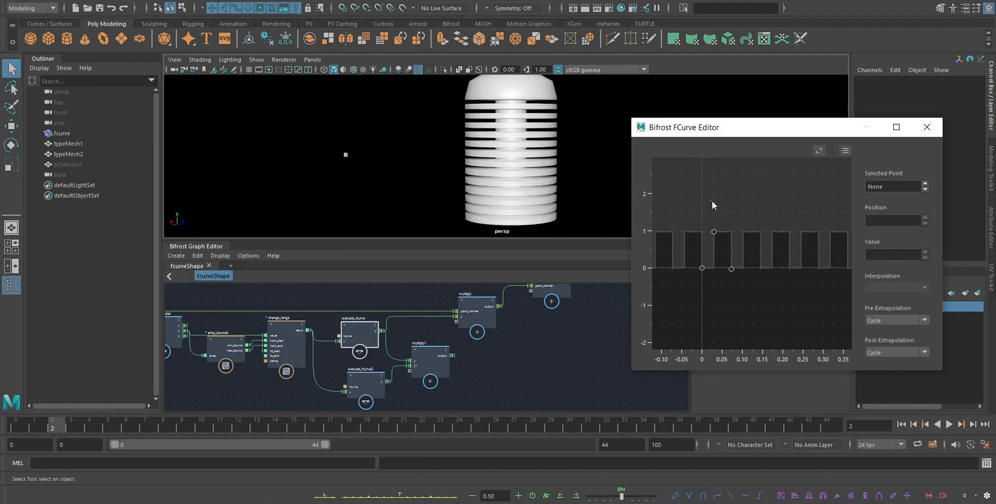
Add a curve point above the middle one at about position 0.03 and value 1.45.
key(shift+z)
click(715, 213)
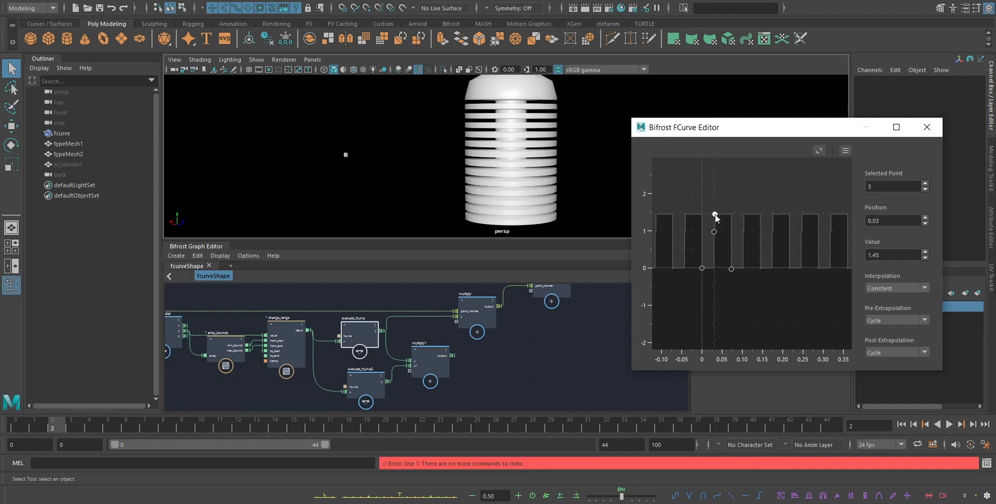
click(721, 195)
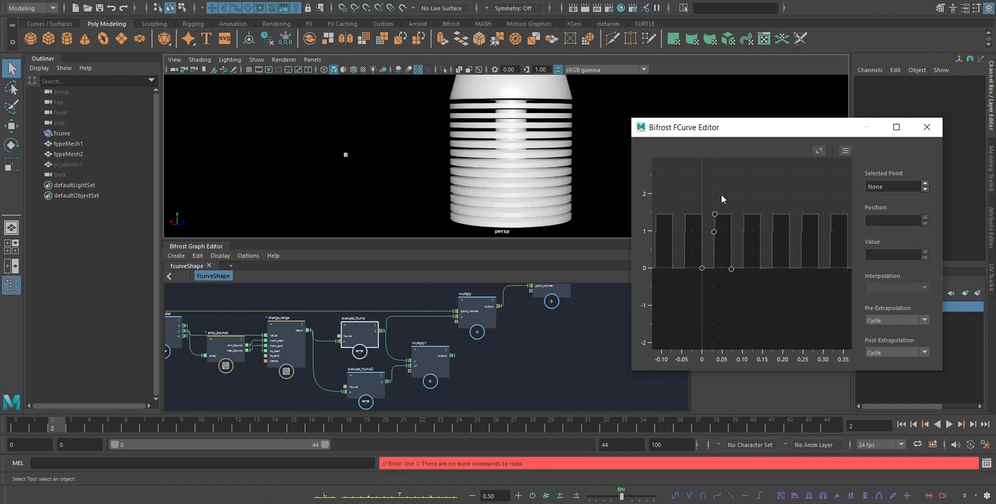
Undo the last added curve point, move the curve's end point to position 0.06, and close the separate curve editor.
key(z)
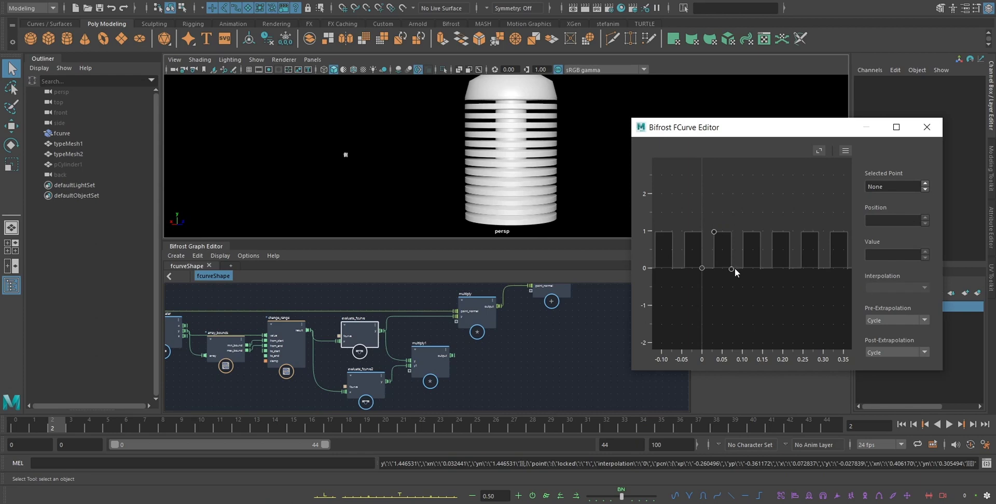
drag(731, 268, 725, 269)
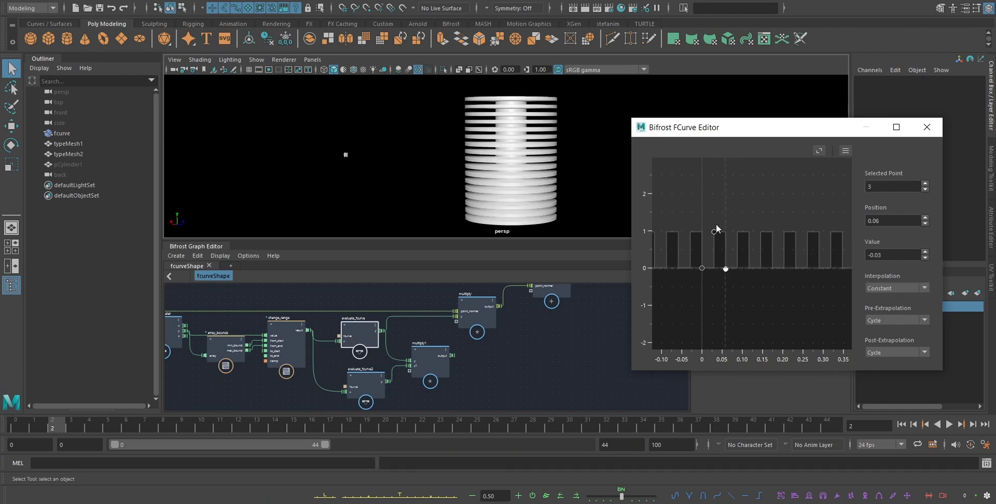
click(927, 127)
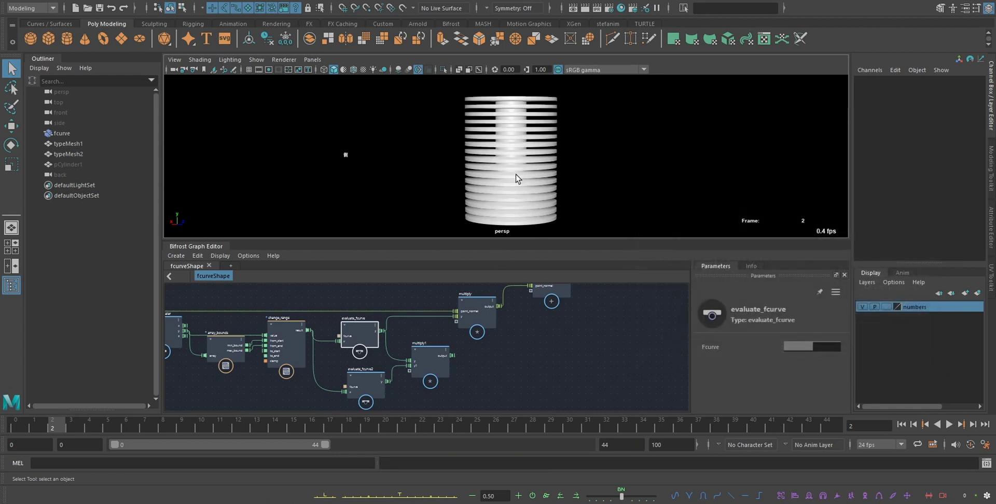
alt+drag(500, 151, 506, 148)
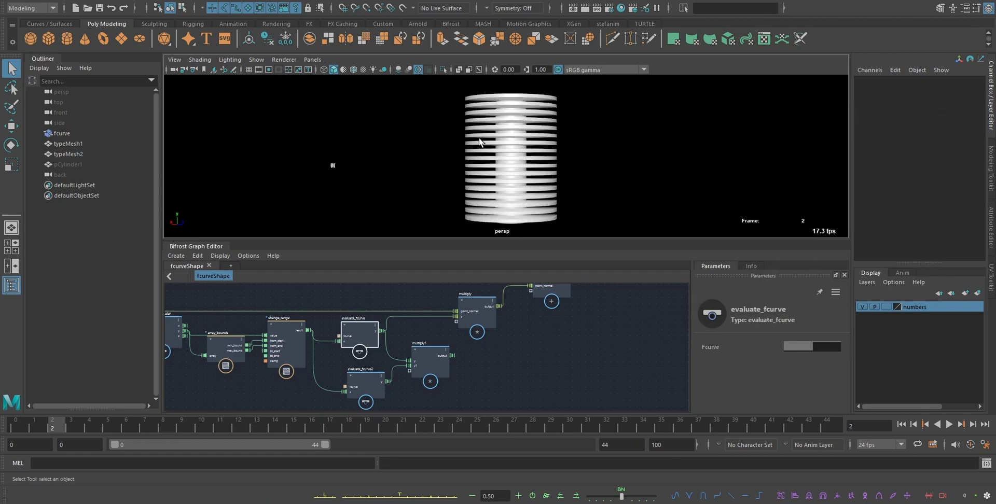
Connect the output of multiply1 to the multiply node that scales the point normals, replacing the direct evaluate_fcurve input.
middle_drag(405, 368, 410, 323)
scroll(441, 322, up, 1)
scroll(414, 318, up, 1)
drag(468, 354, 468, 310)
middle_drag(382, 333, 394, 311)
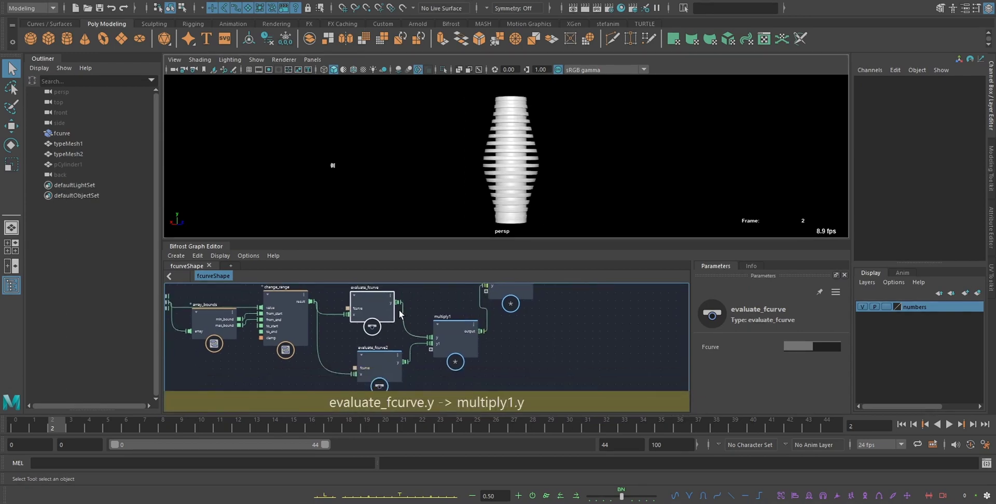
Round the evaluate_fcurve2 profile by widening the peak point's tangents and steepening the start point's tangent.
scroll(379, 304, up, 2)
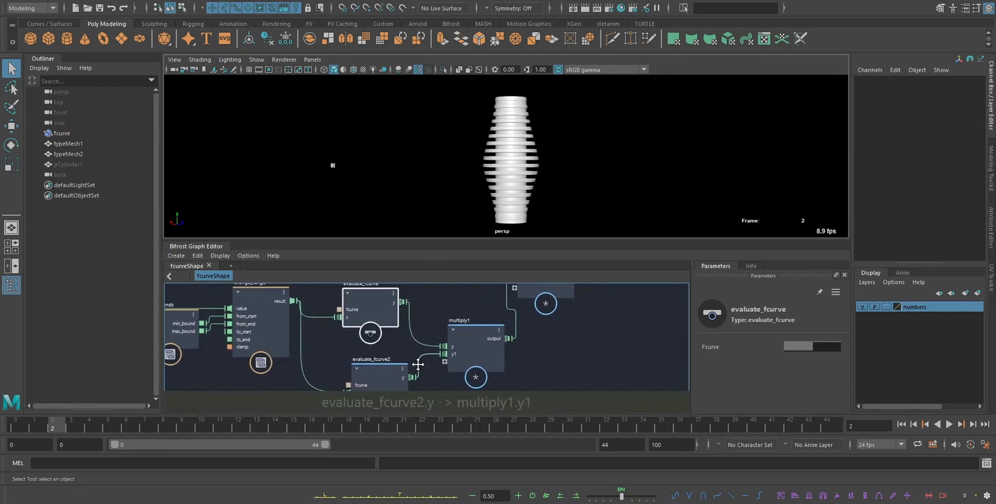
scroll(613, 378, up, 1)
alt+middle_drag(613, 377, 608, 356)
click(344, 364)
click(805, 346)
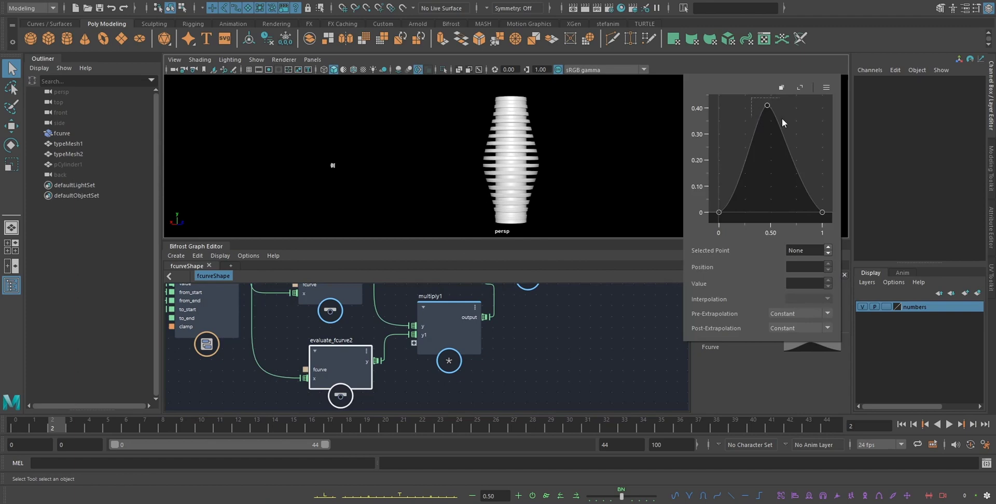
drag(782, 119, 736, 105)
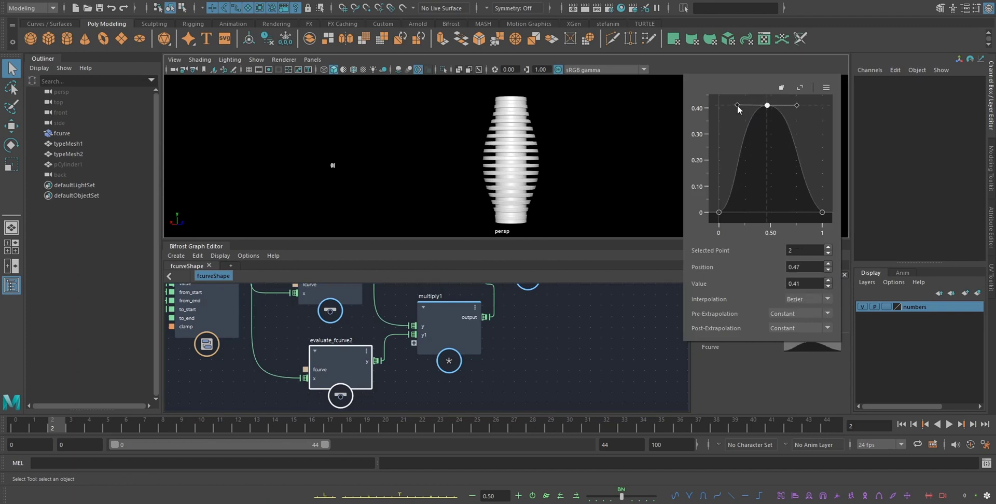
mouse_move(731, 189)
mouse_down()
mouse_move(715, 216)
mouse_move(722, 186)
mouse_up()
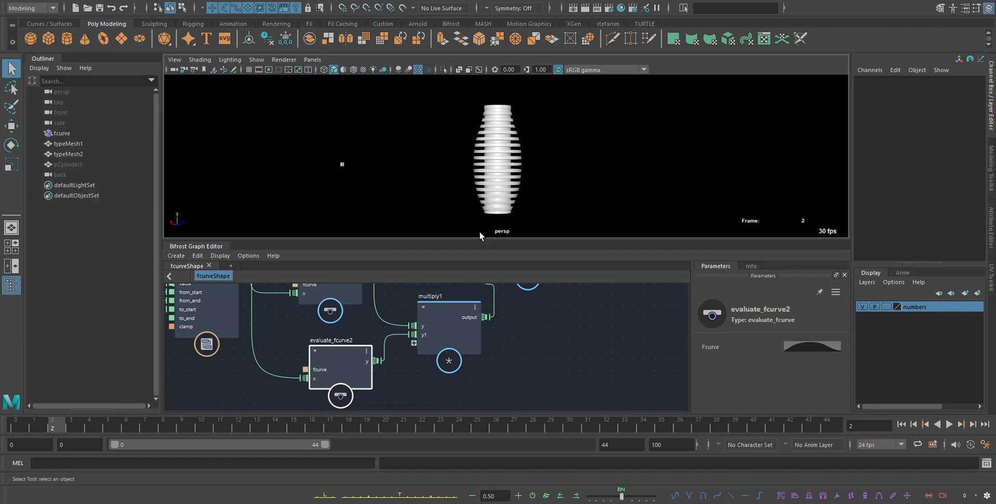
mouse_move(792, 351)
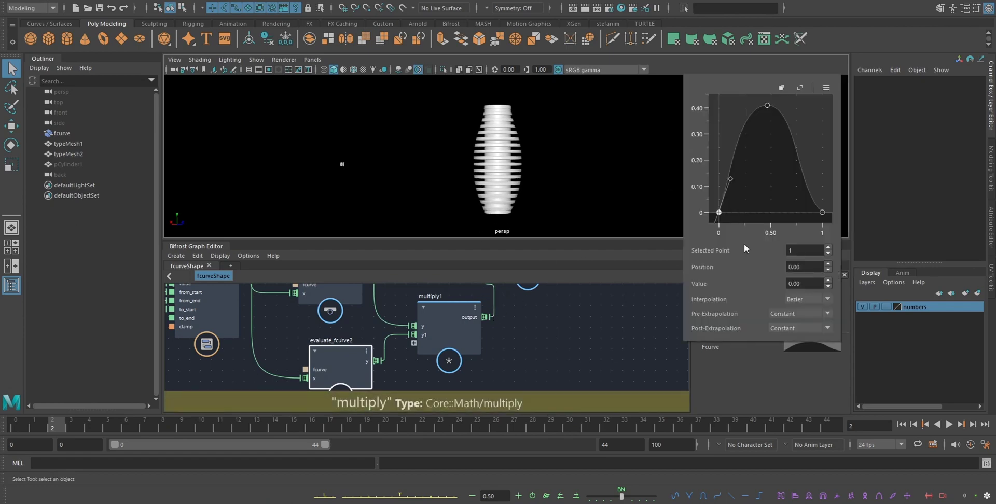